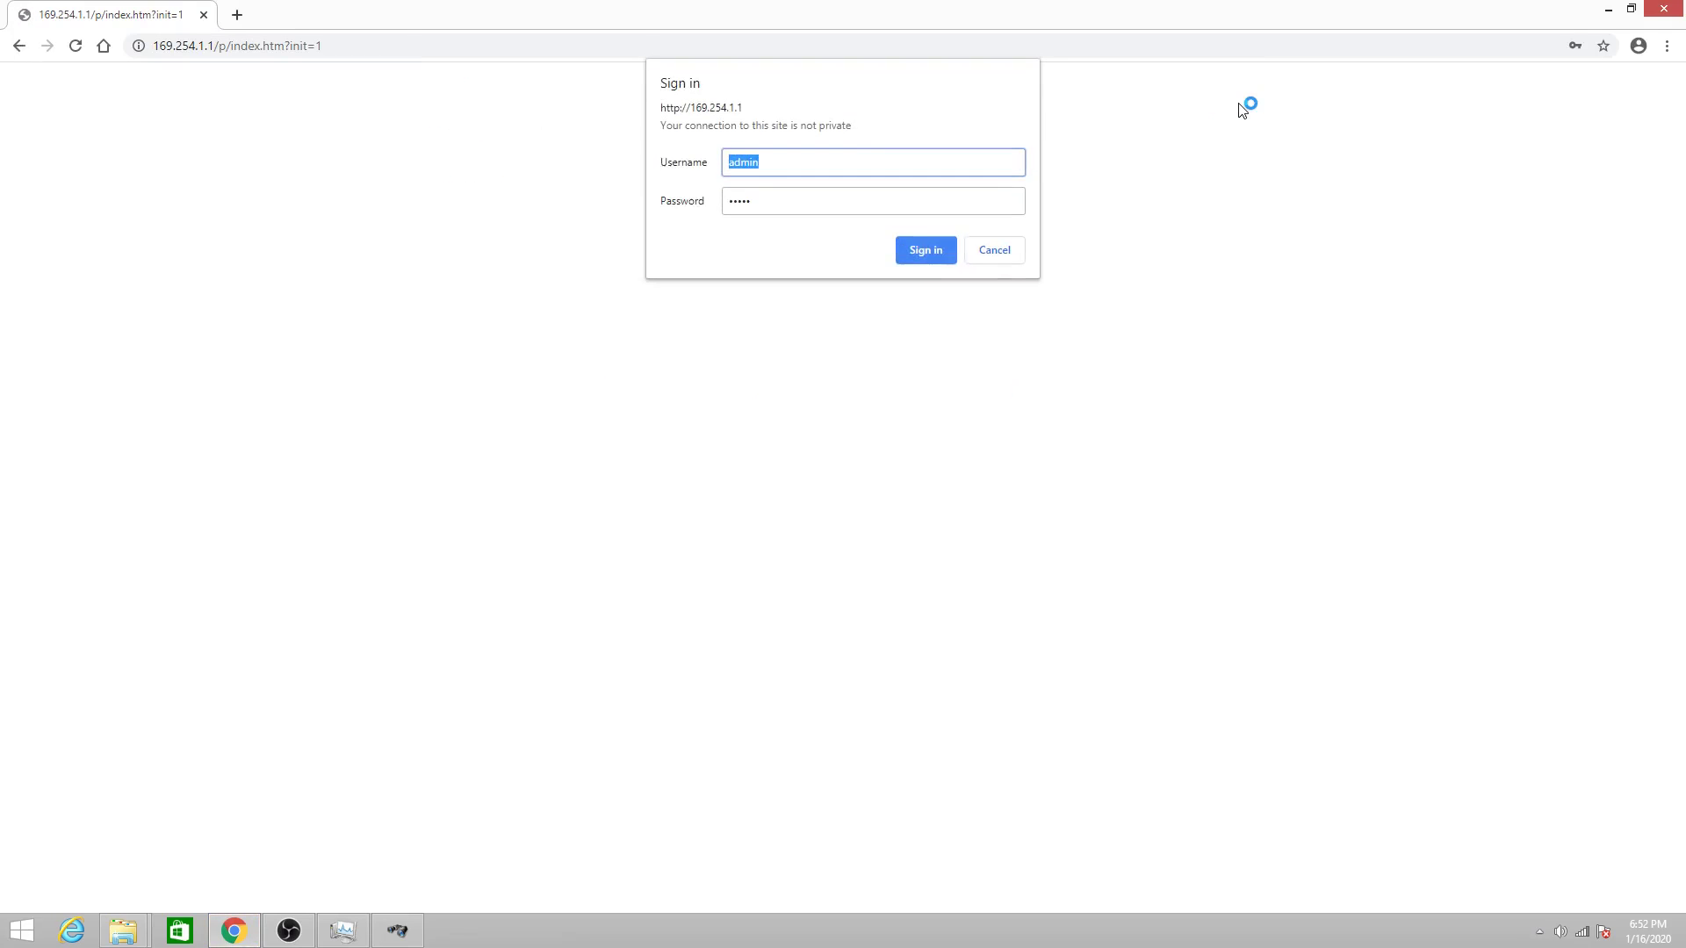
Step: Submit the username and password to sign in to the KODA server
click(940, 257)
Step: Confirm the form resubmission and open the Tasks schedules list
click(913, 174)
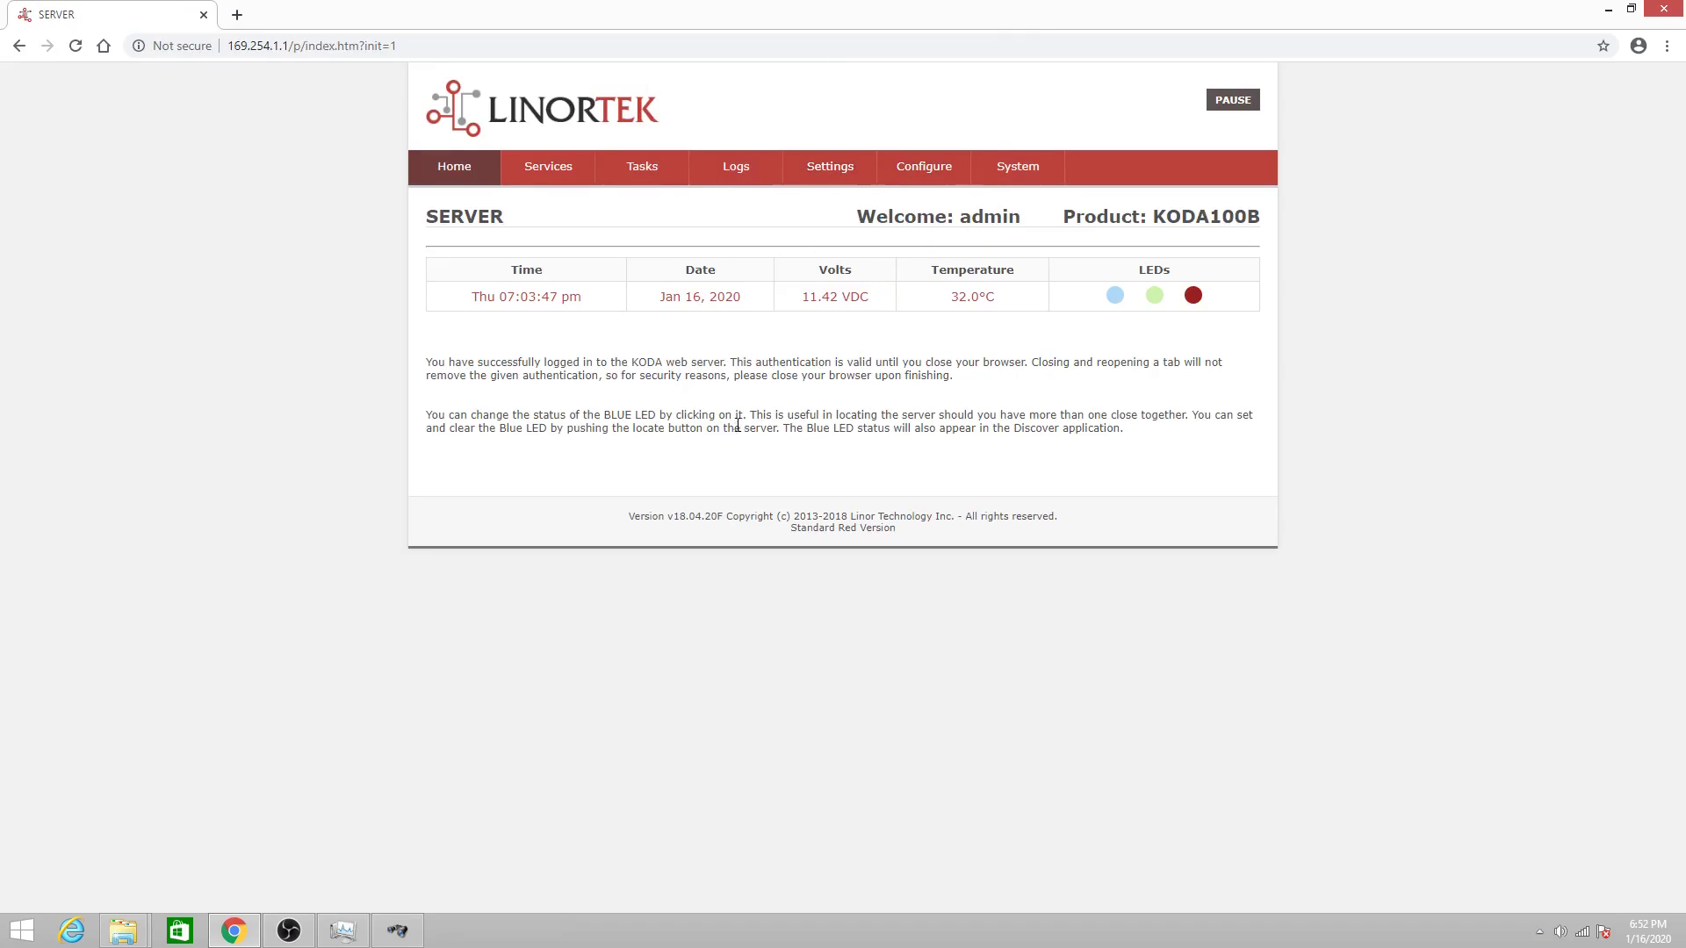
click(636, 172)
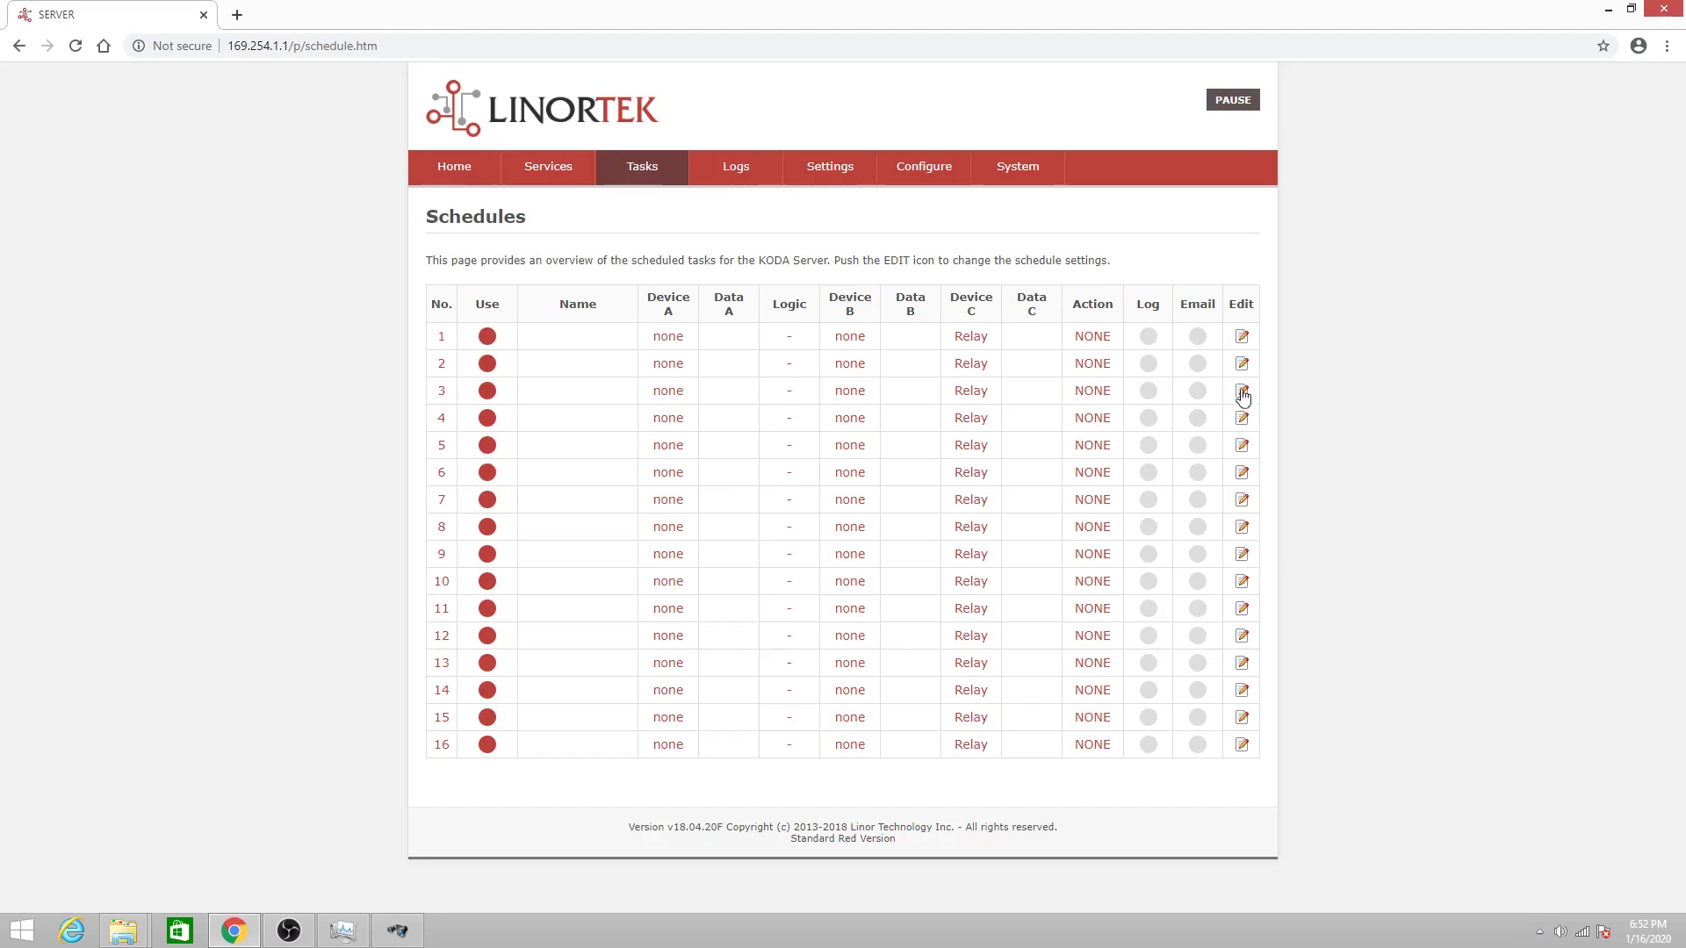
Step: Name task 1 'audio file #1', enable it, and trigger it from RELAY with Data A 01+
click(1242, 338)
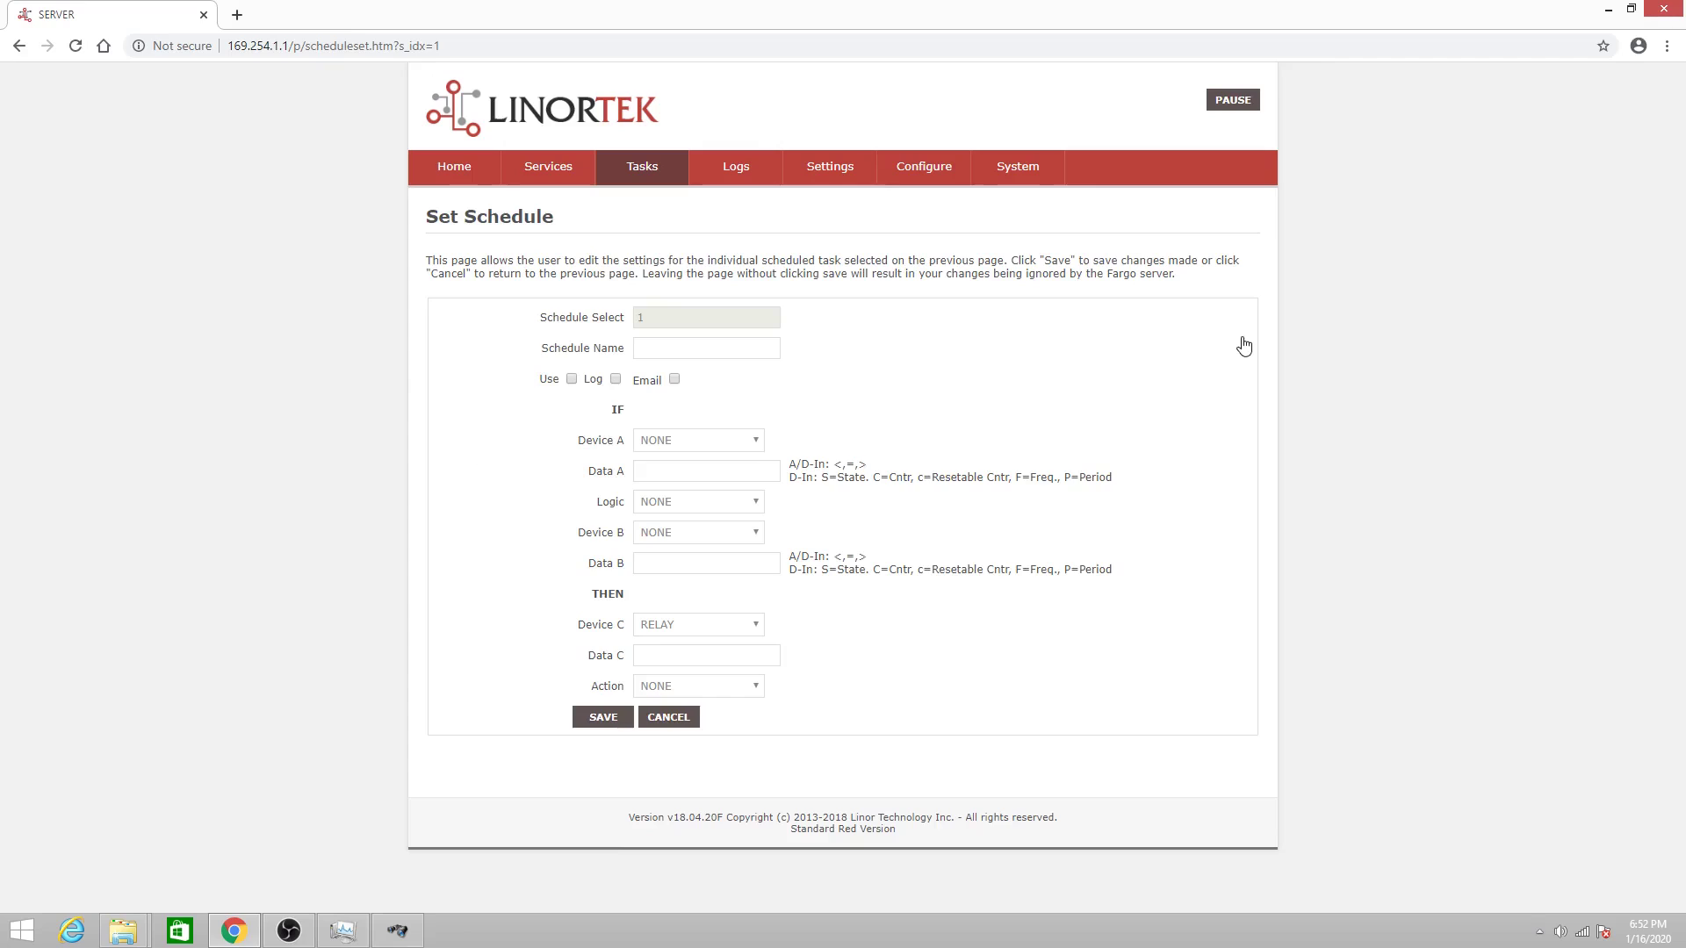
click(693, 348)
text(audio file #1)
click(572, 380)
click(714, 445)
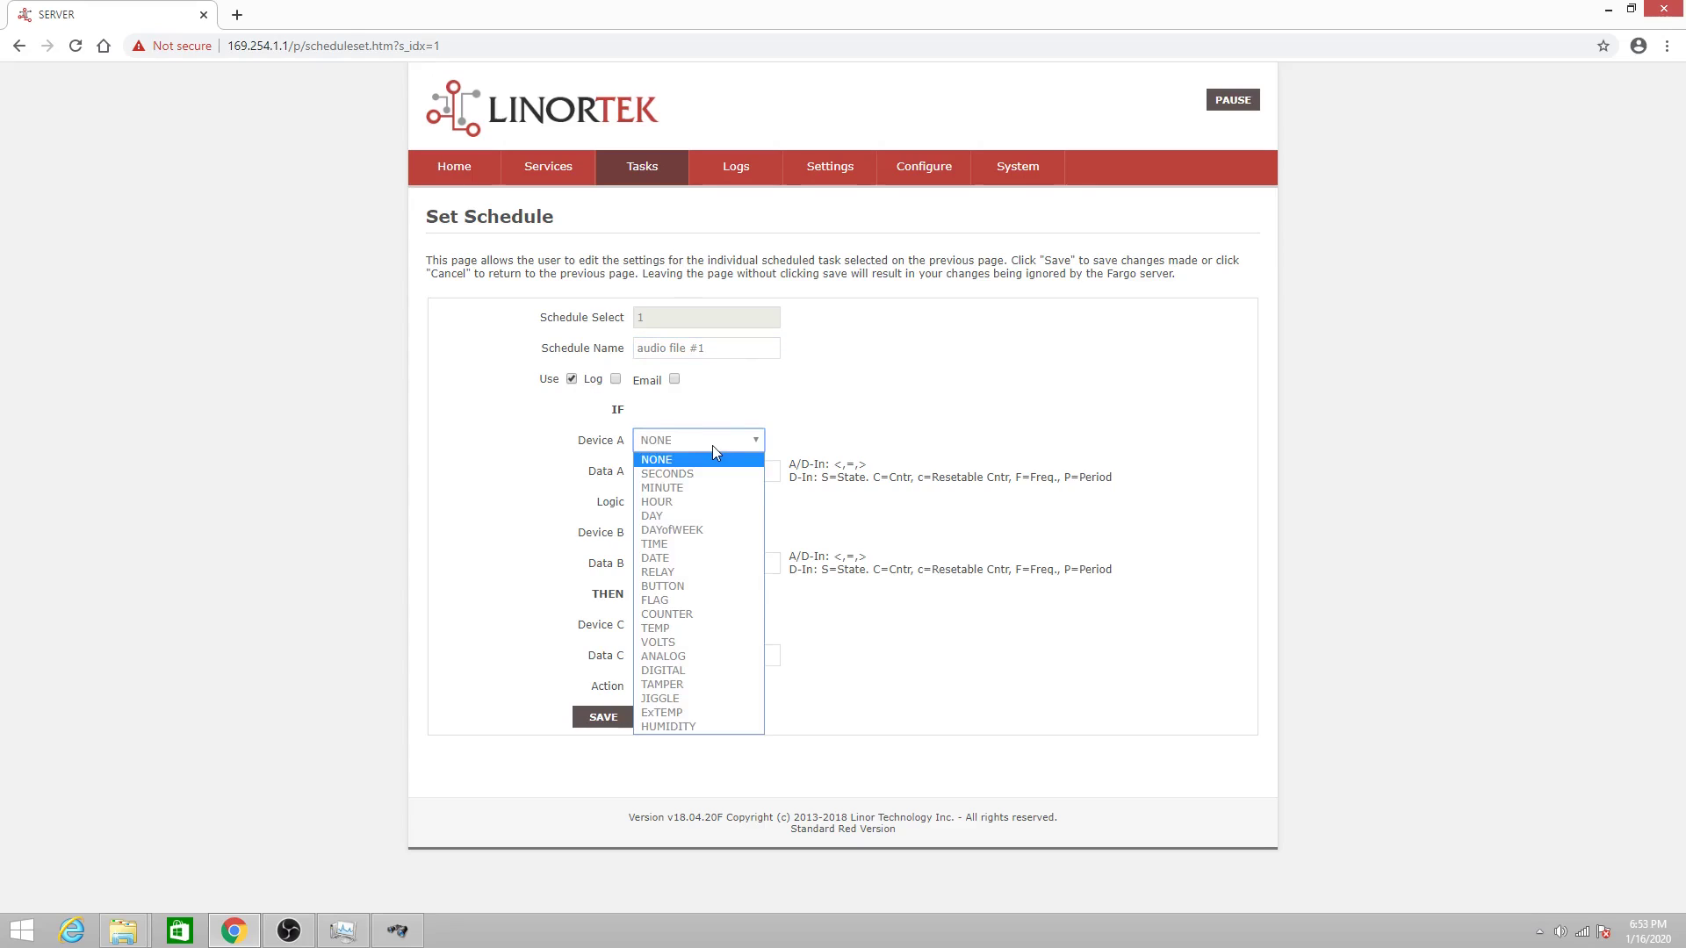
click(678, 573)
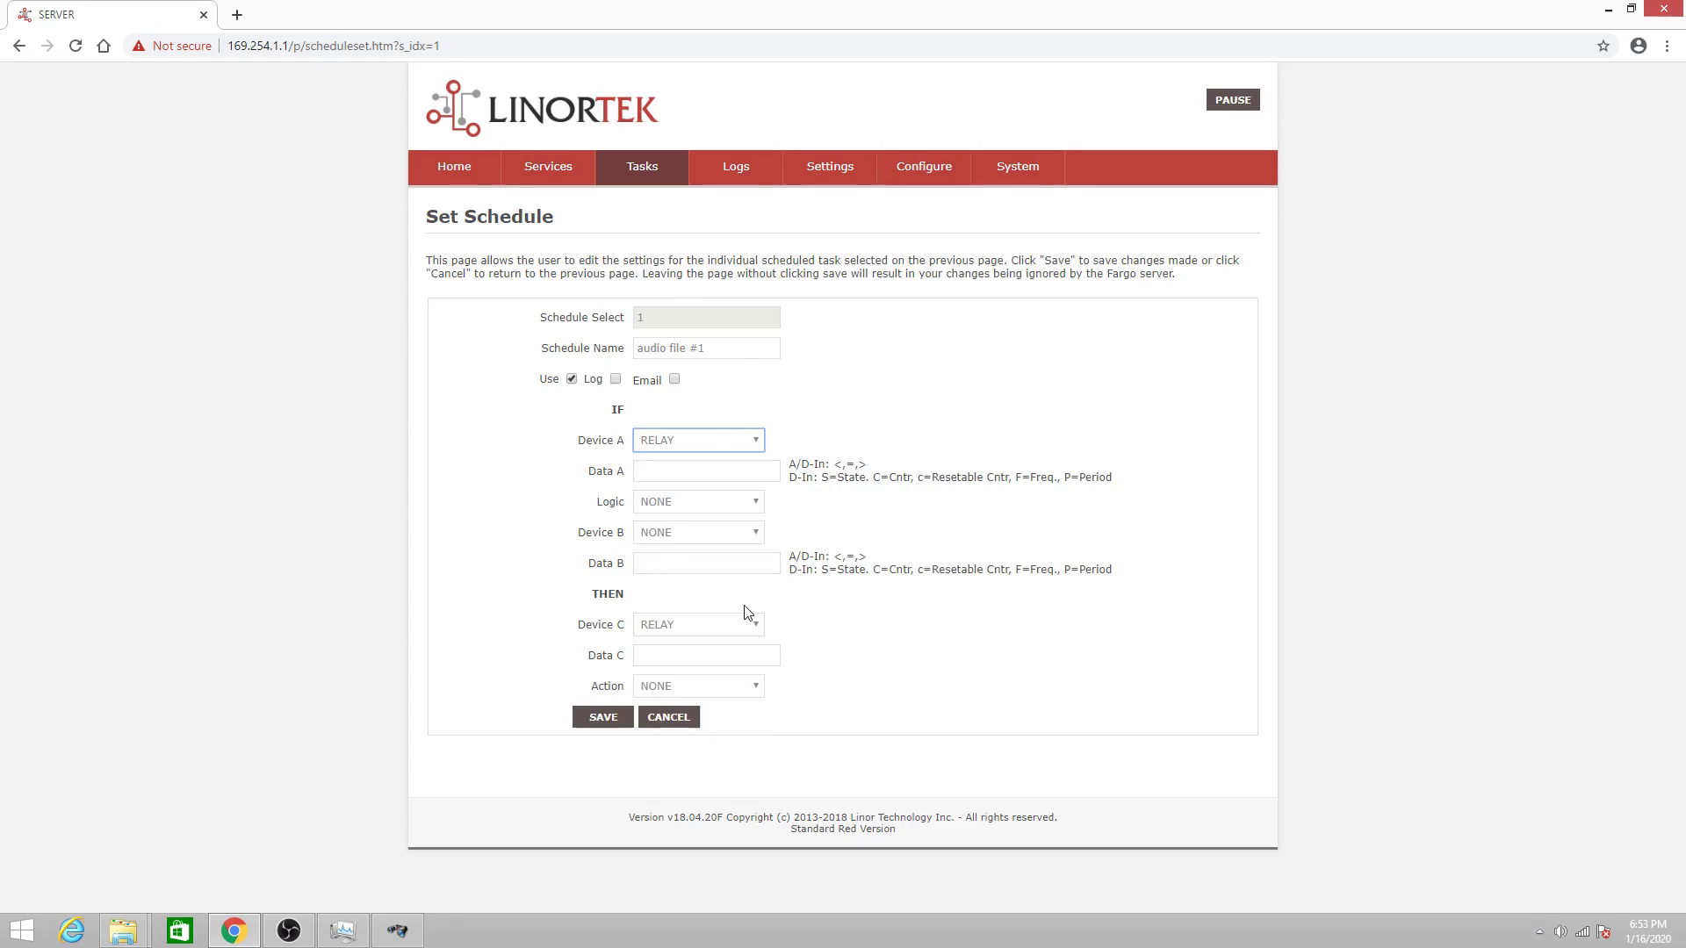
click(698, 476)
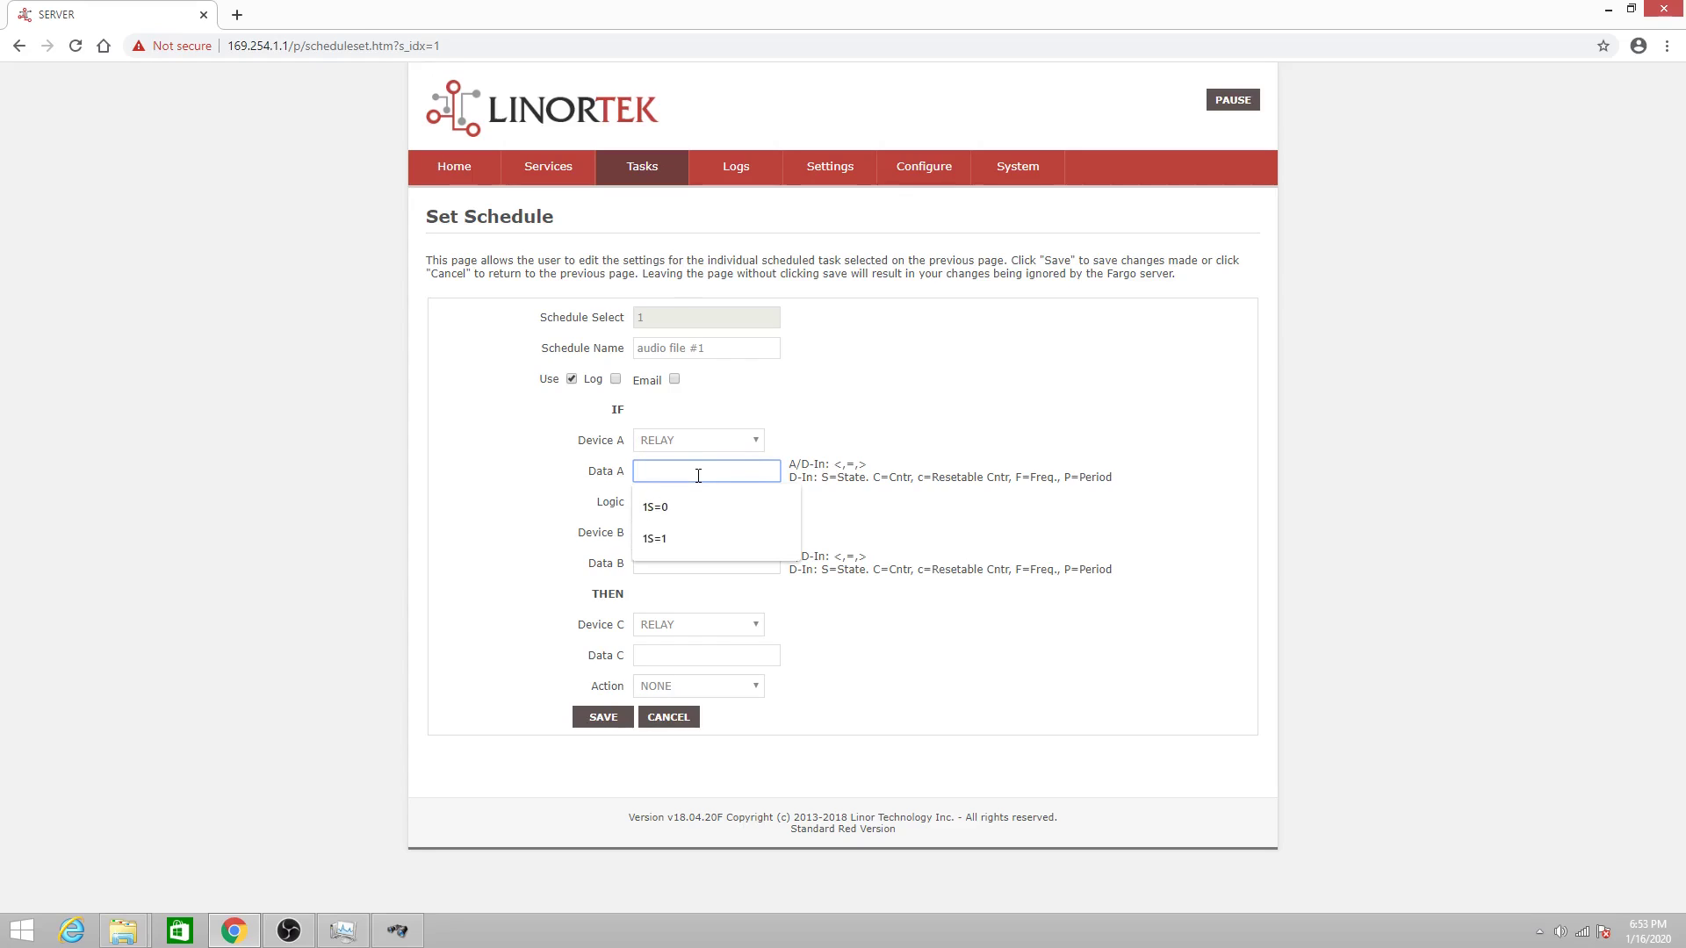
text(01+)
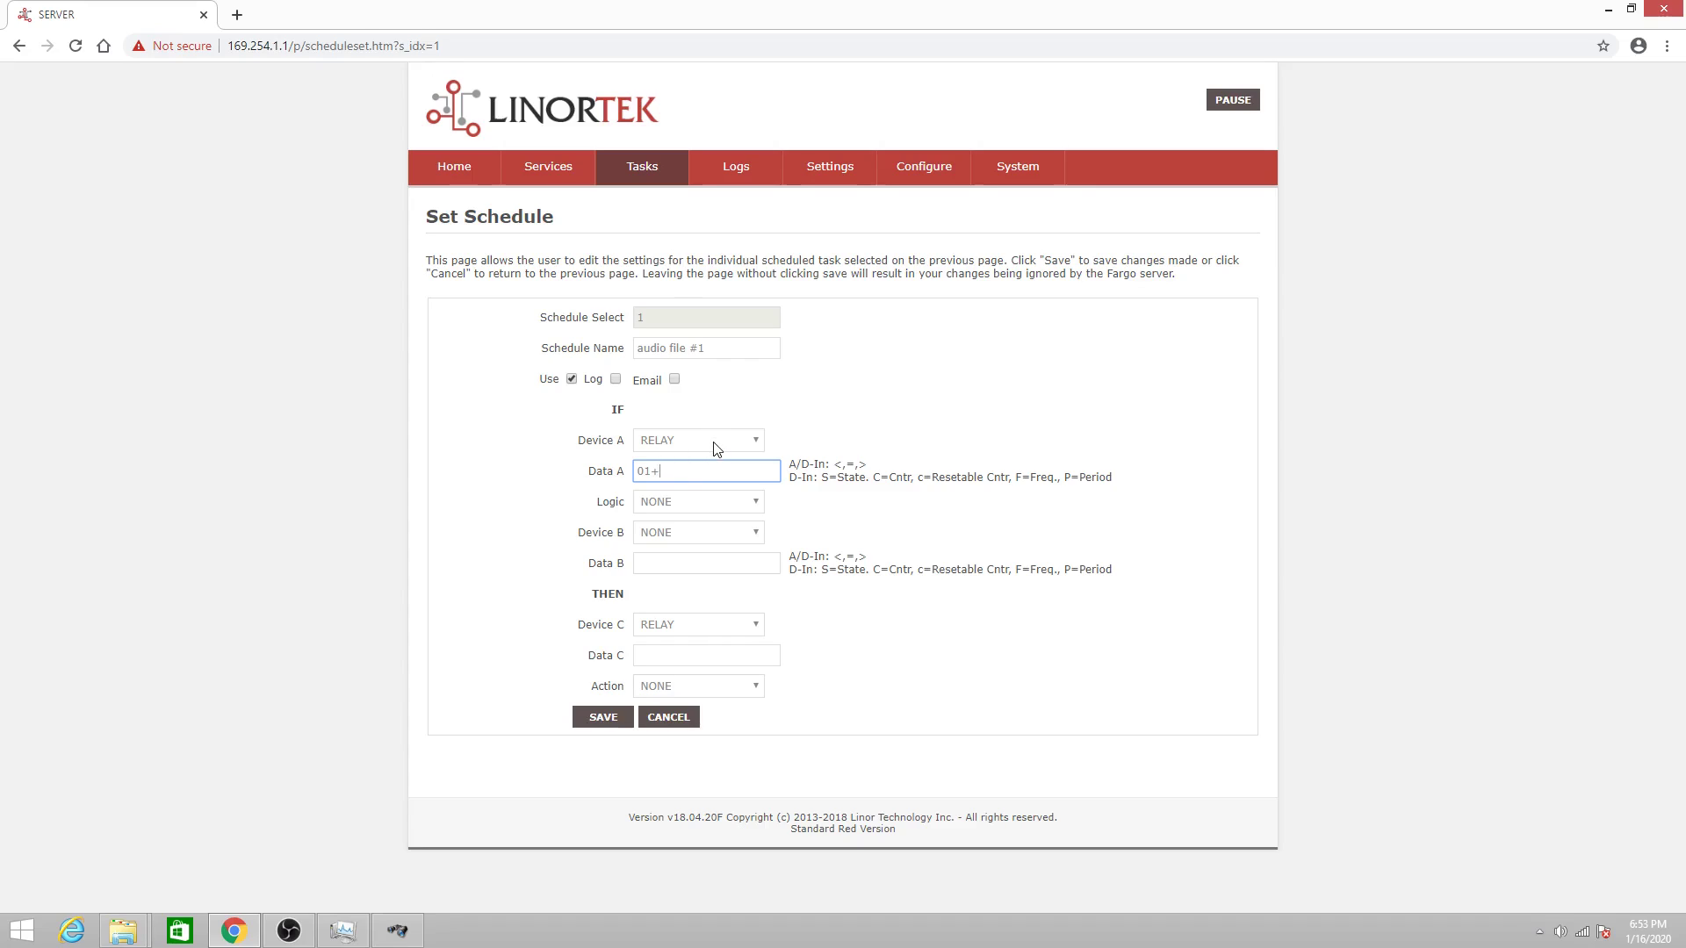
Step: Keep Logic at NONE and set schedule 1's Device C to SEND UART
click(693, 504)
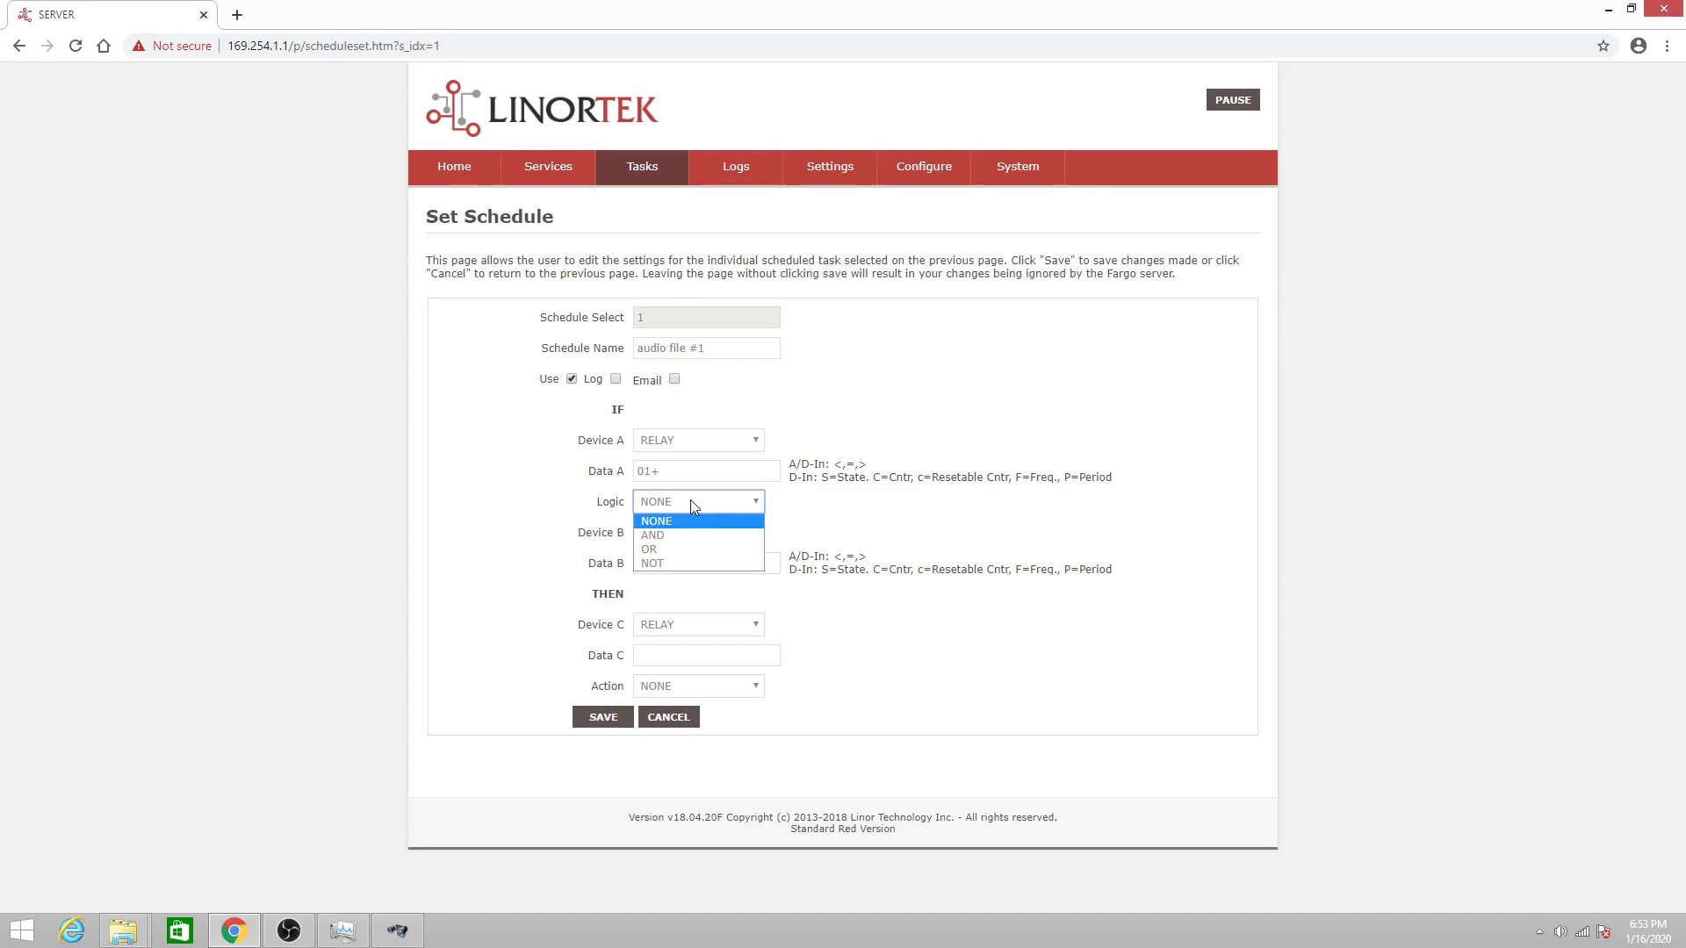
click(690, 498)
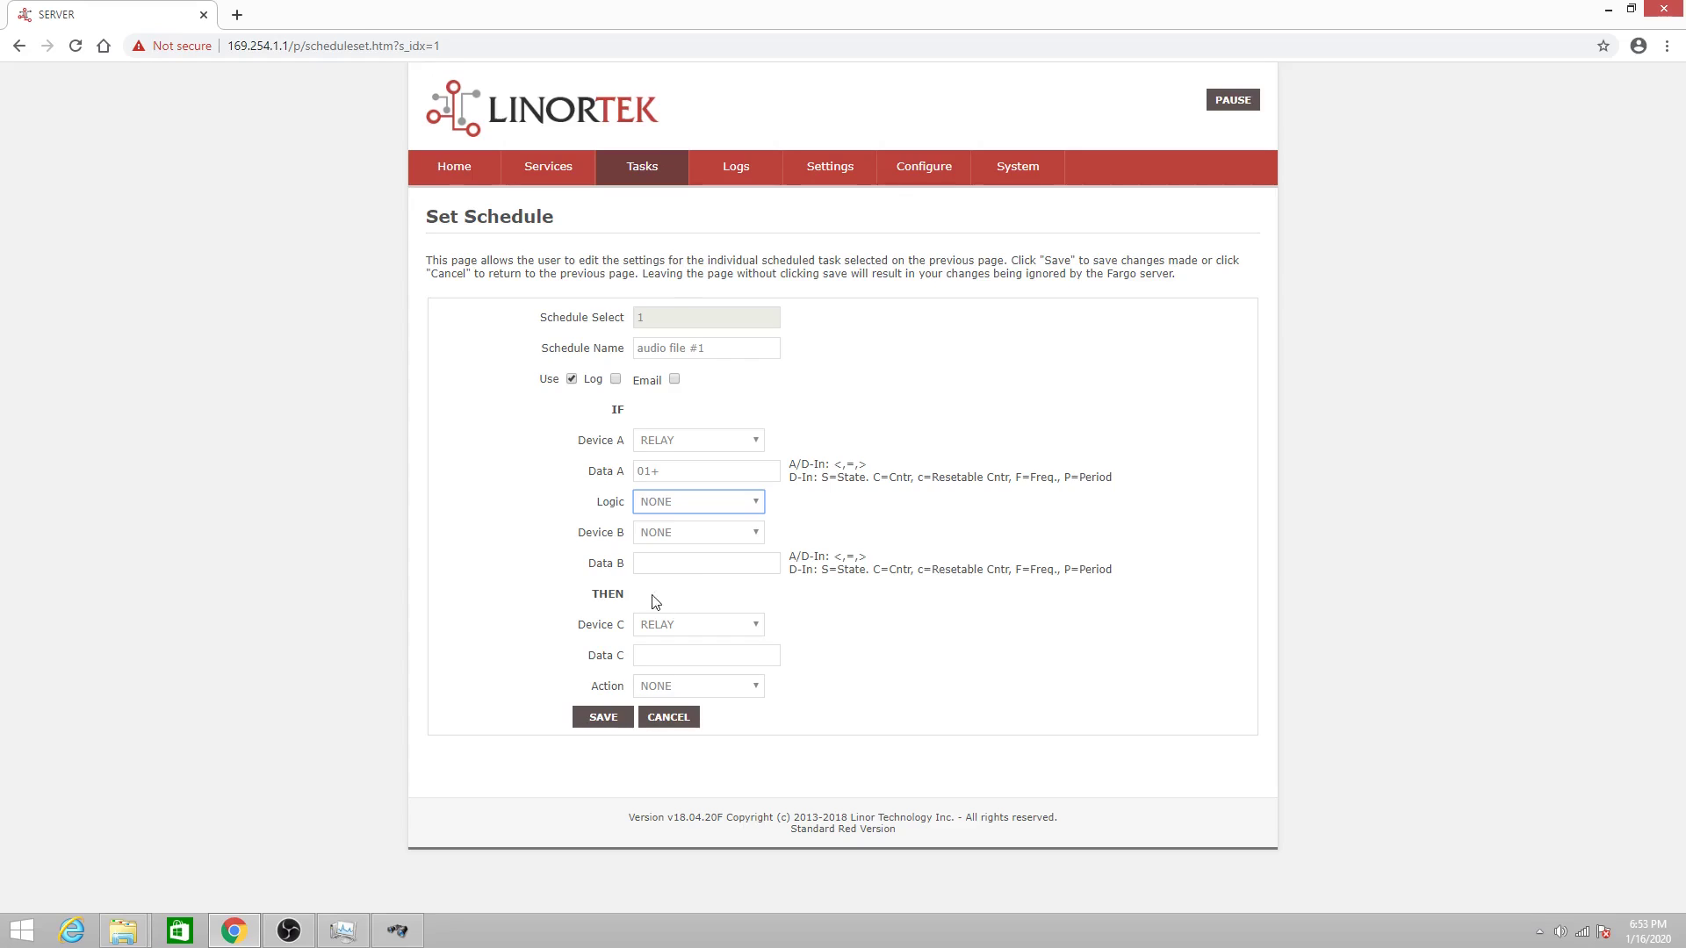
click(694, 625)
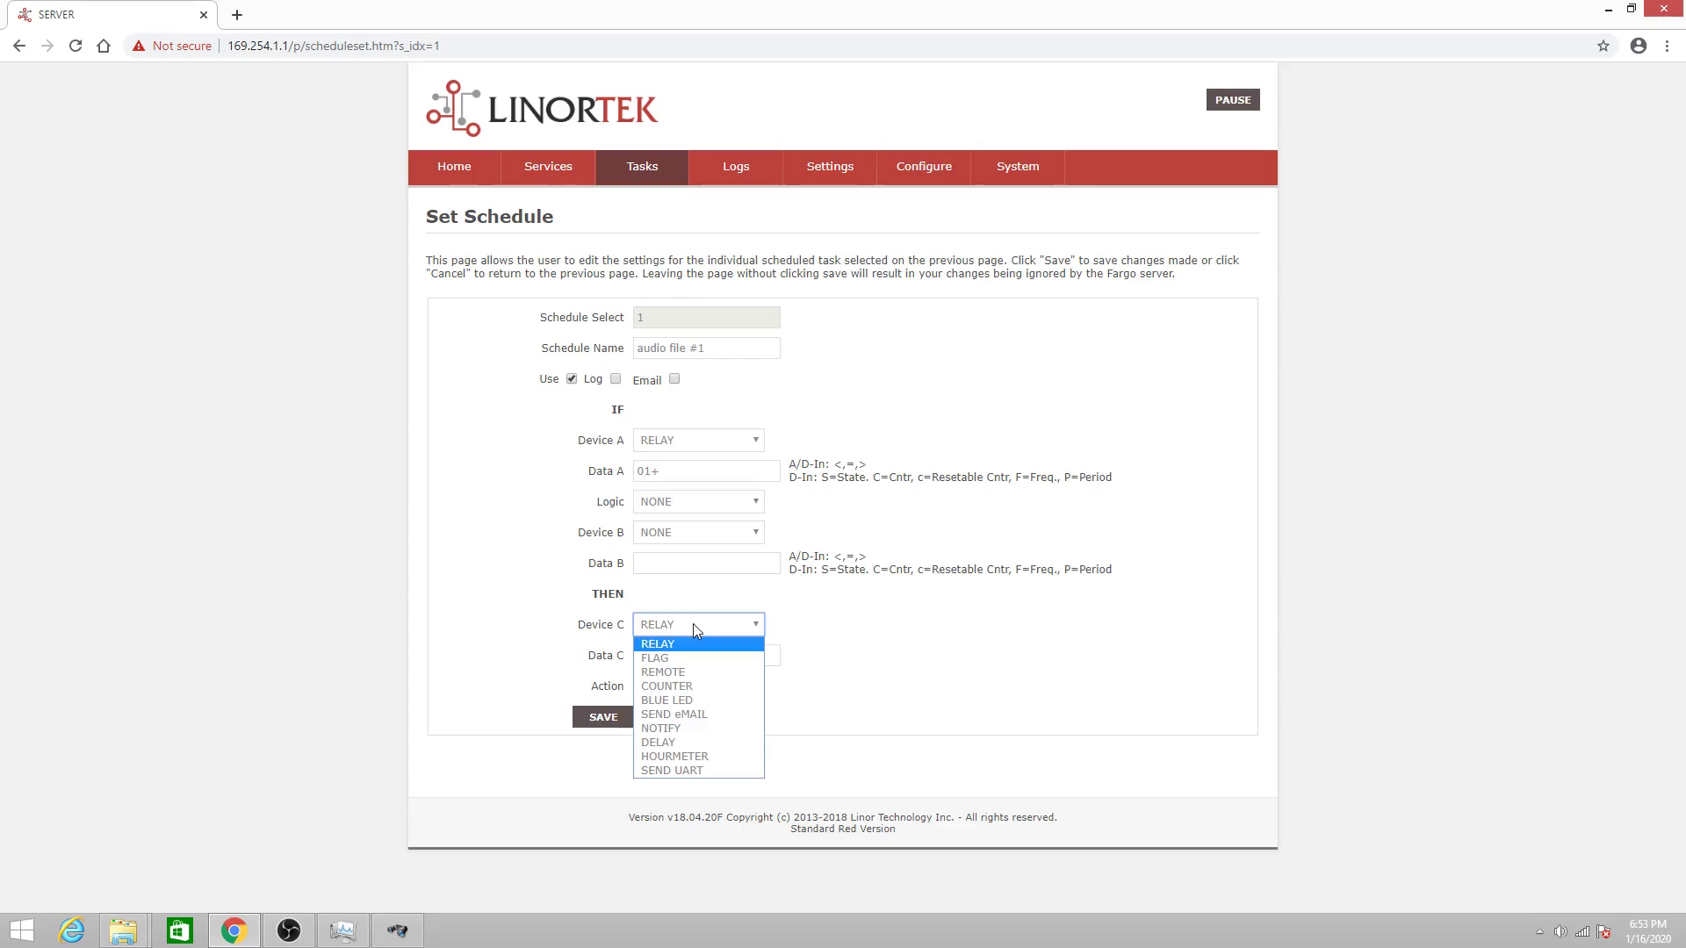
click(681, 772)
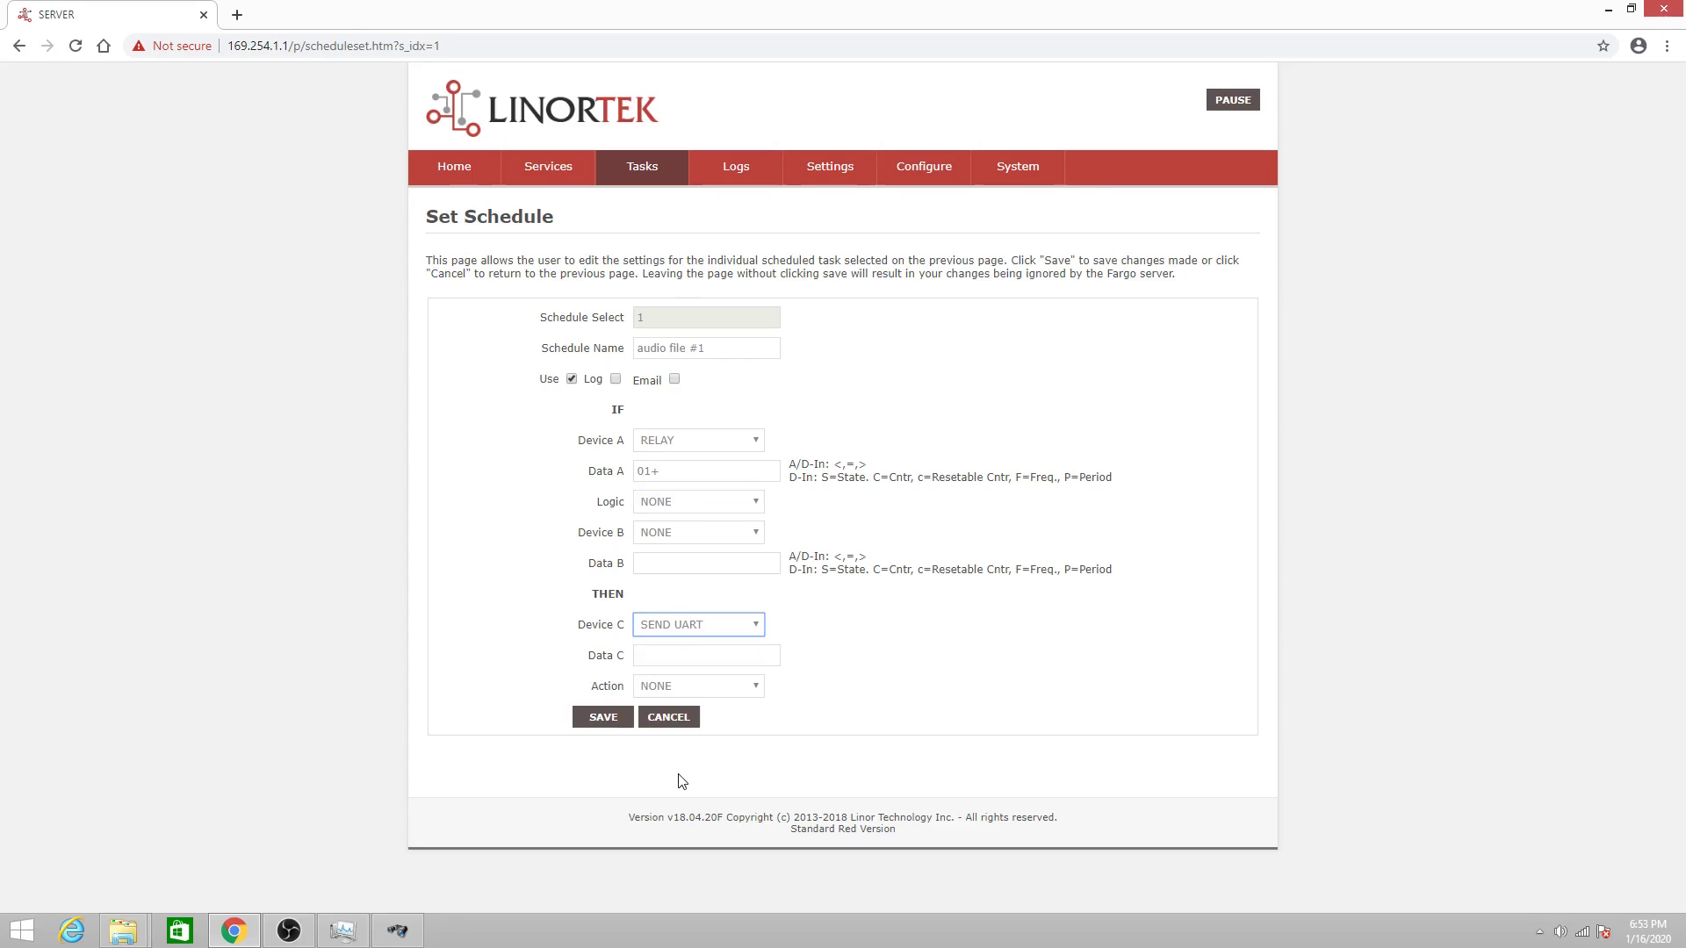
click(682, 659)
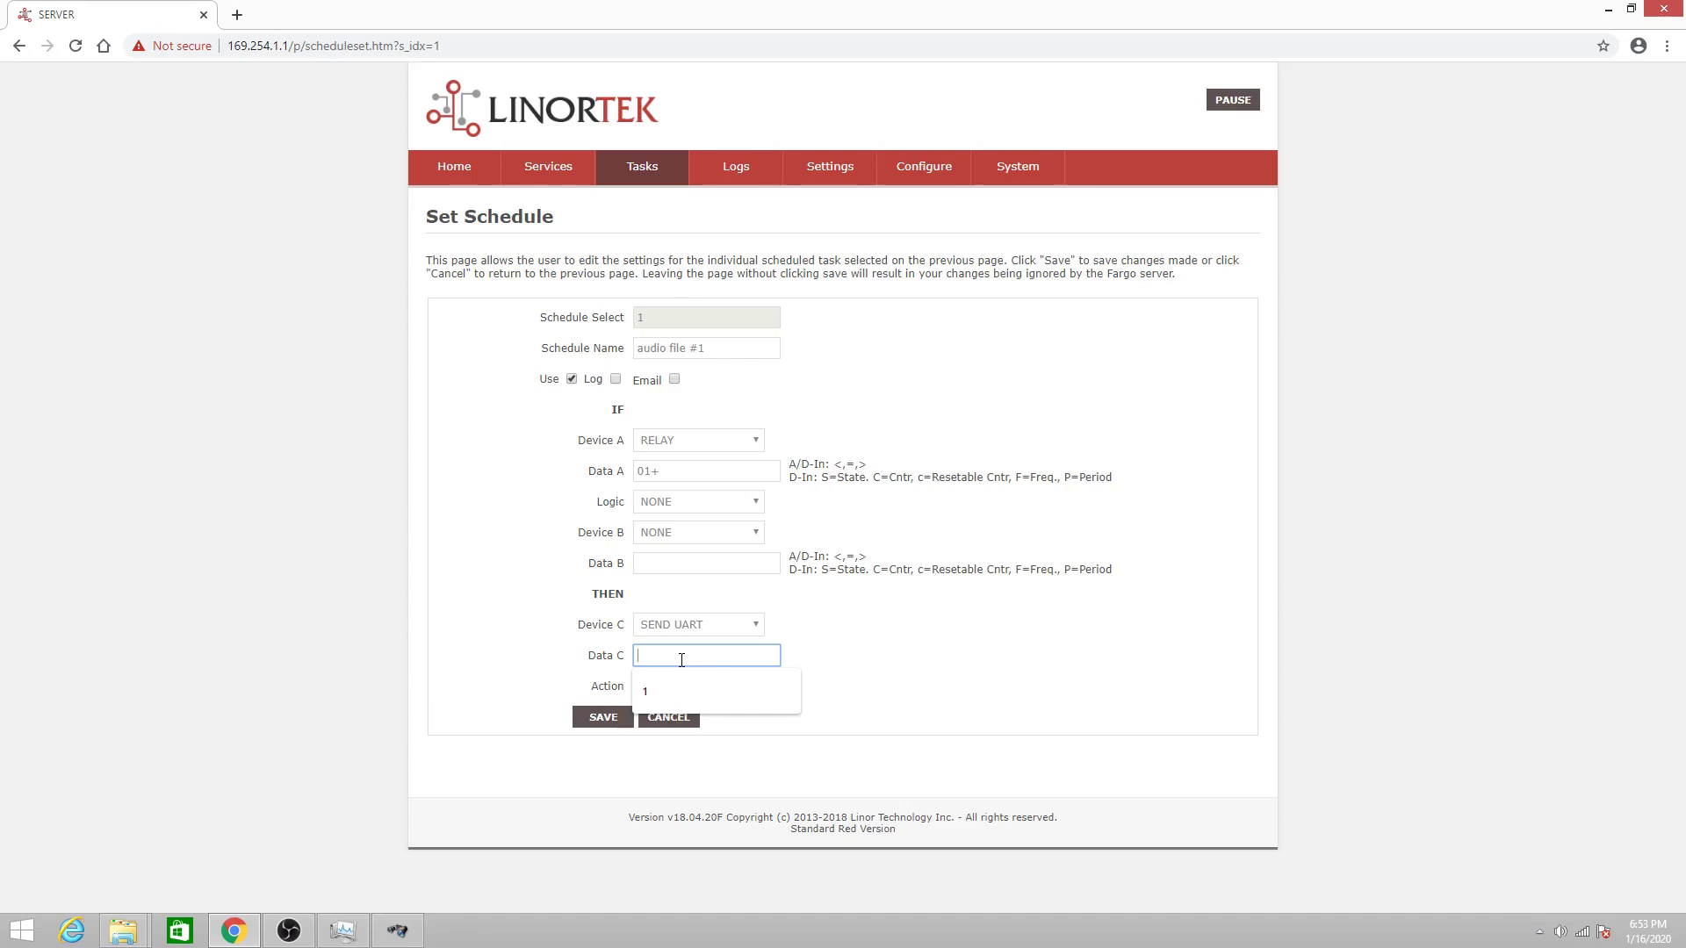
Step: Enter PACLOK03SOGG as schedule 1's Data C UART message
click(999, 664)
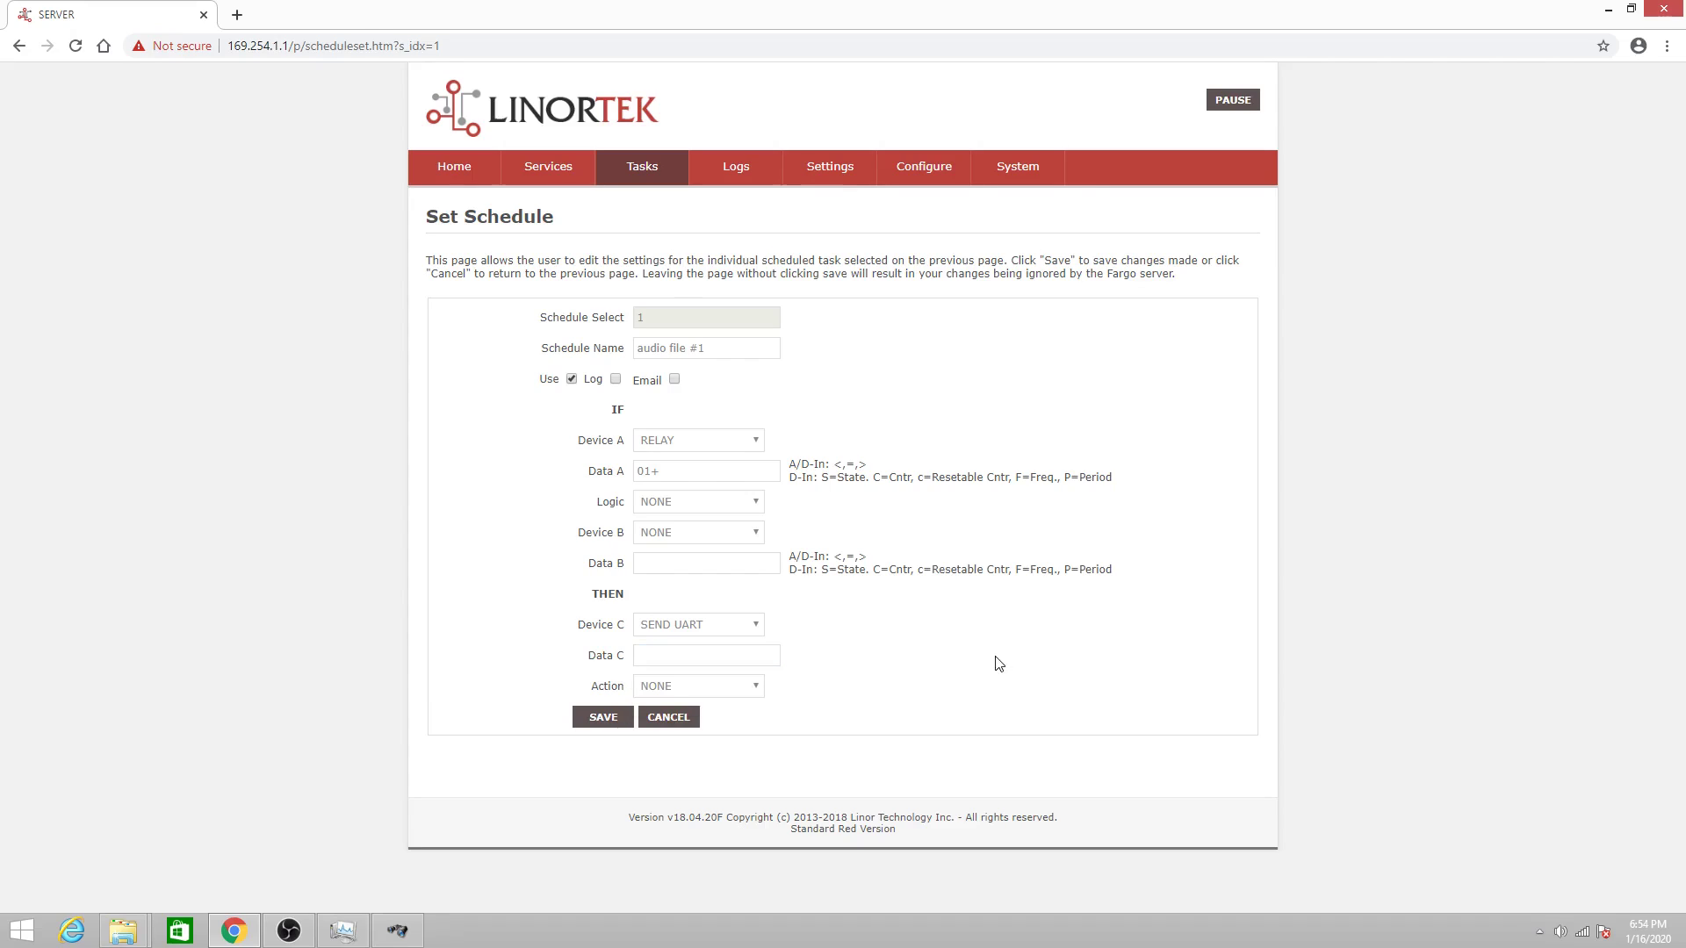
click(756, 659)
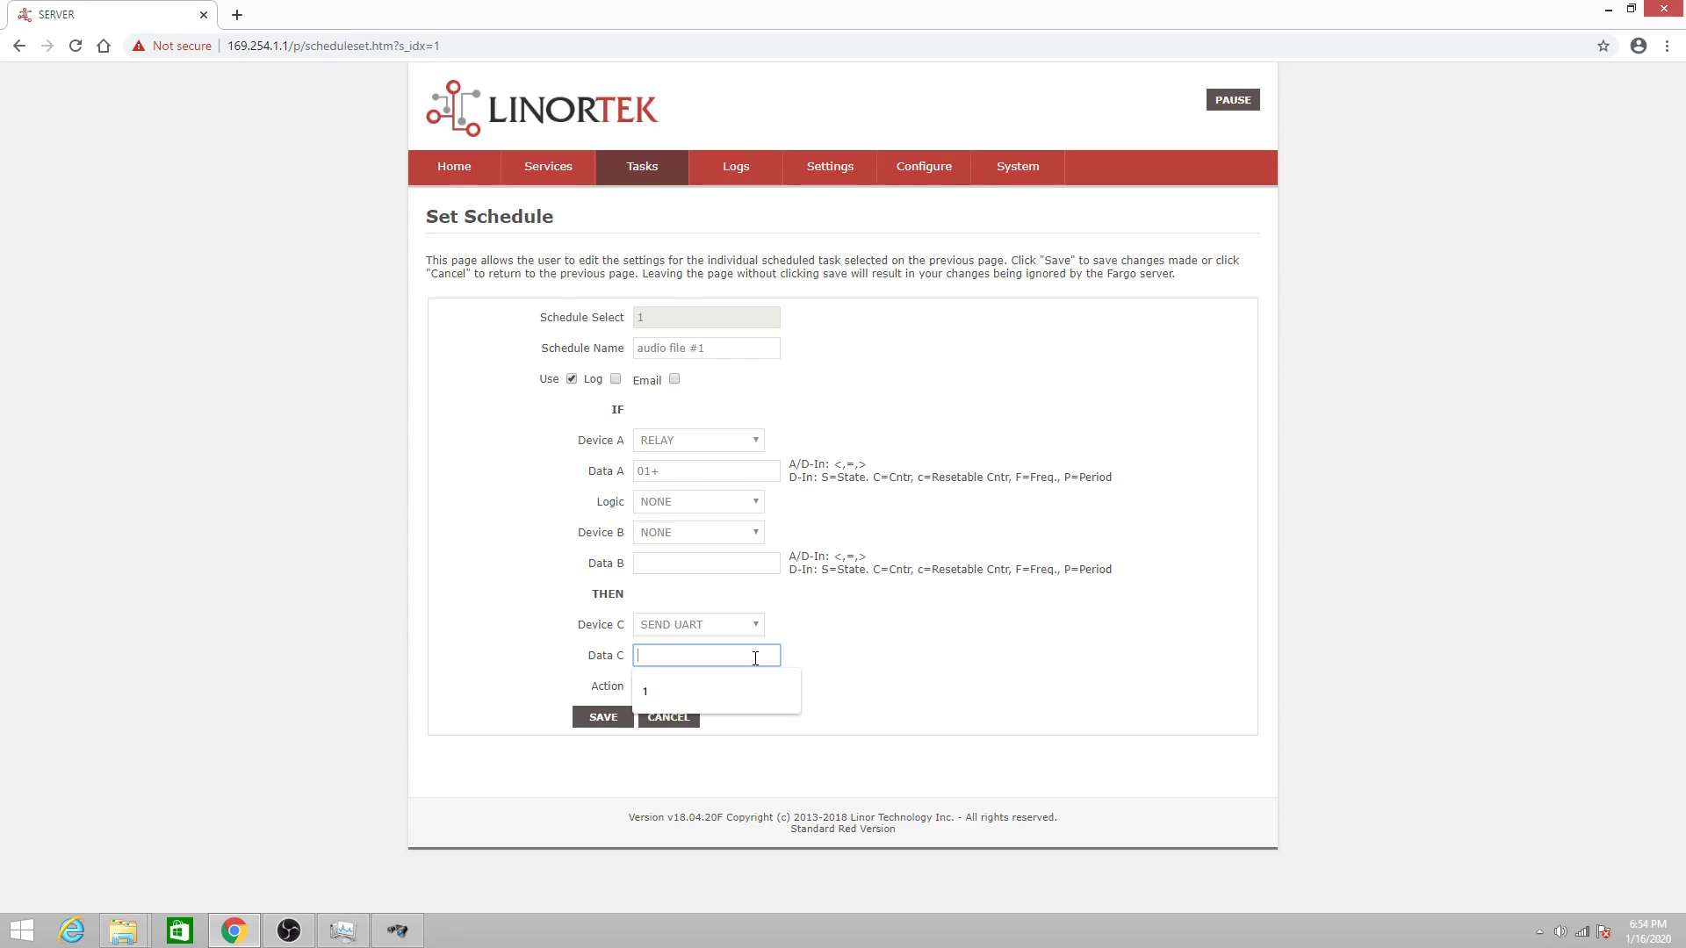
text(P)
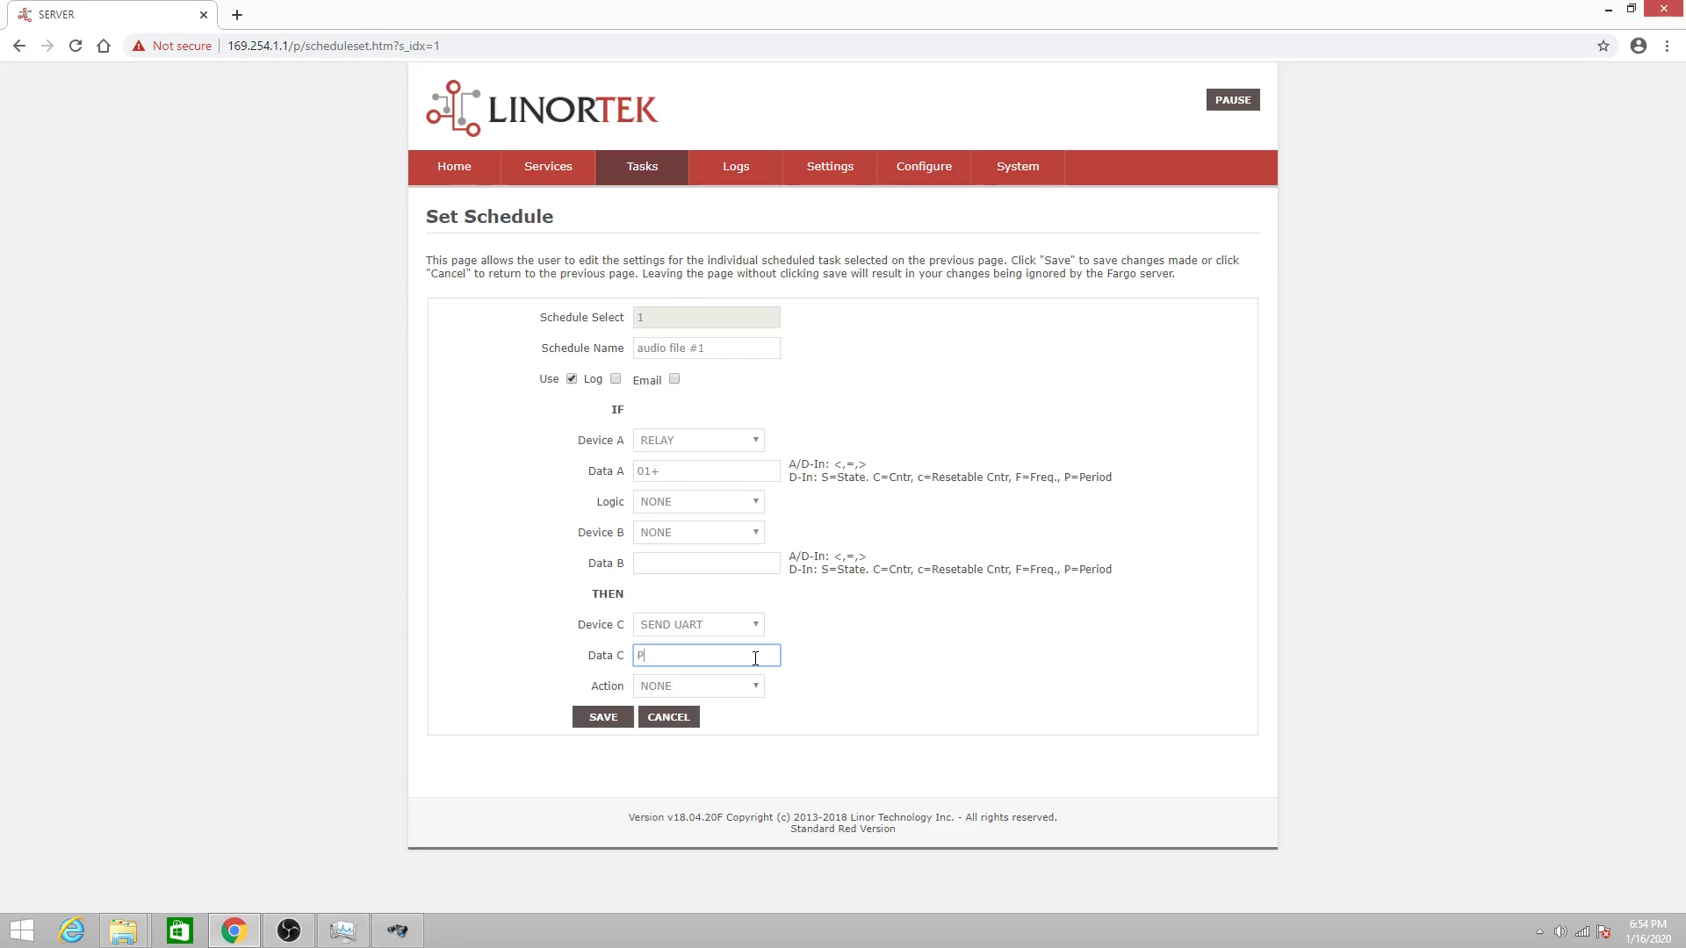
text(OGG)
key(Left)
key(Left)
click(793, 684)
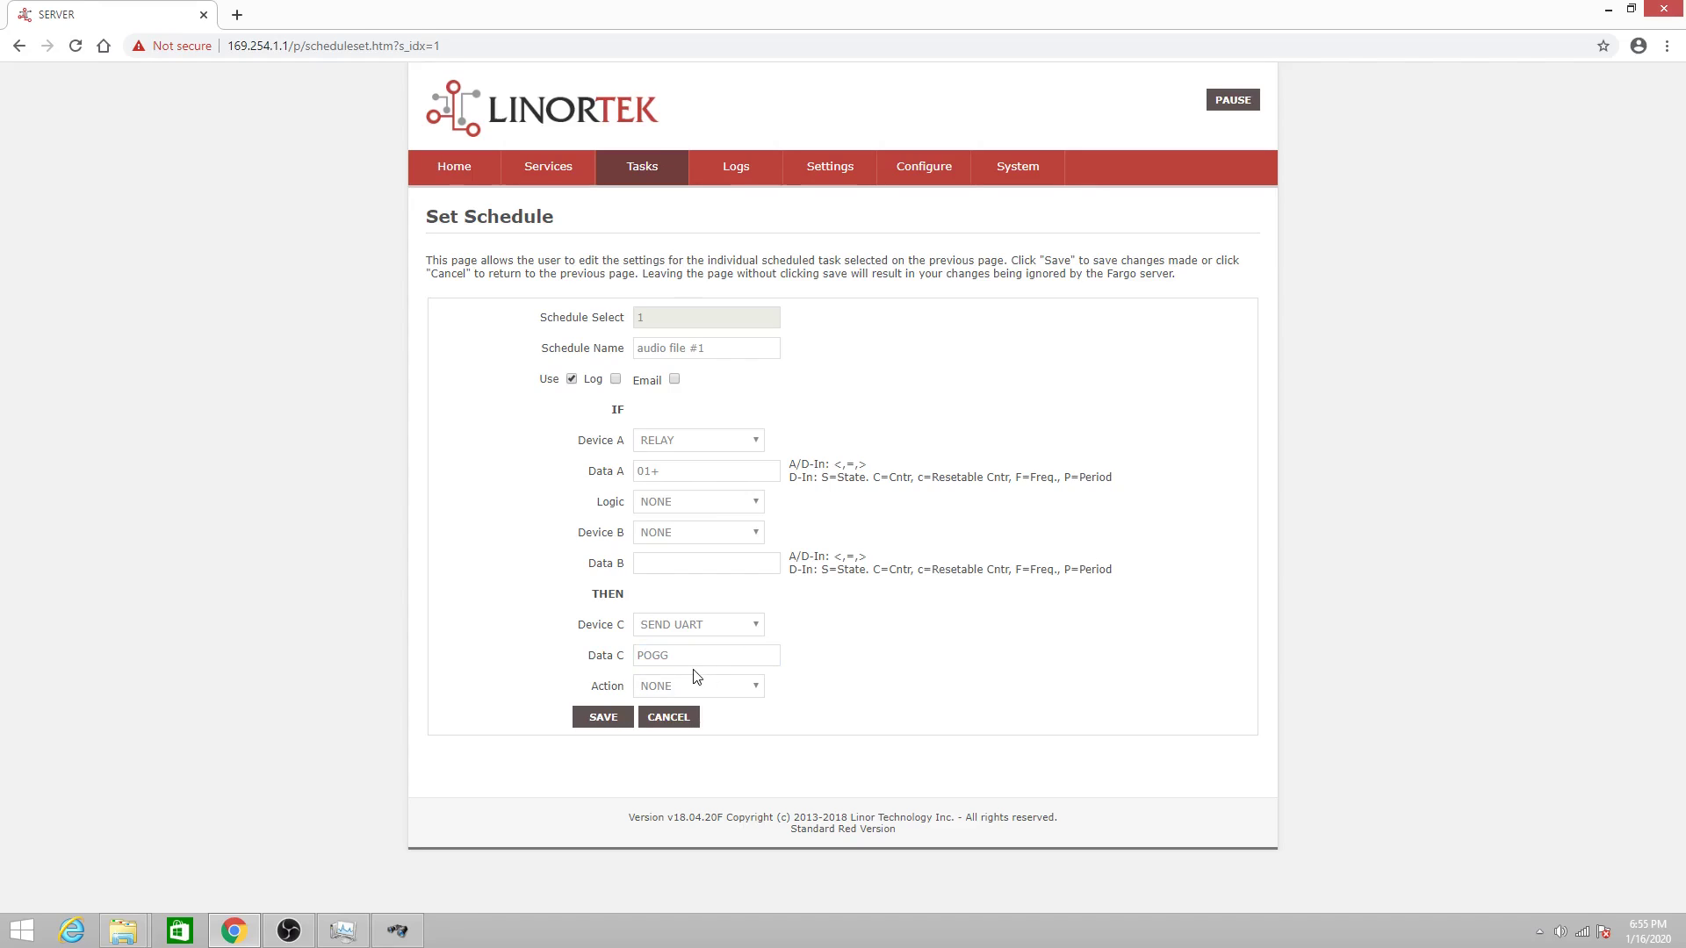
click(649, 657)
text(ACLOK03S)
Step: Set Action to ON and save schedule 1, audio file #1
click(703, 686)
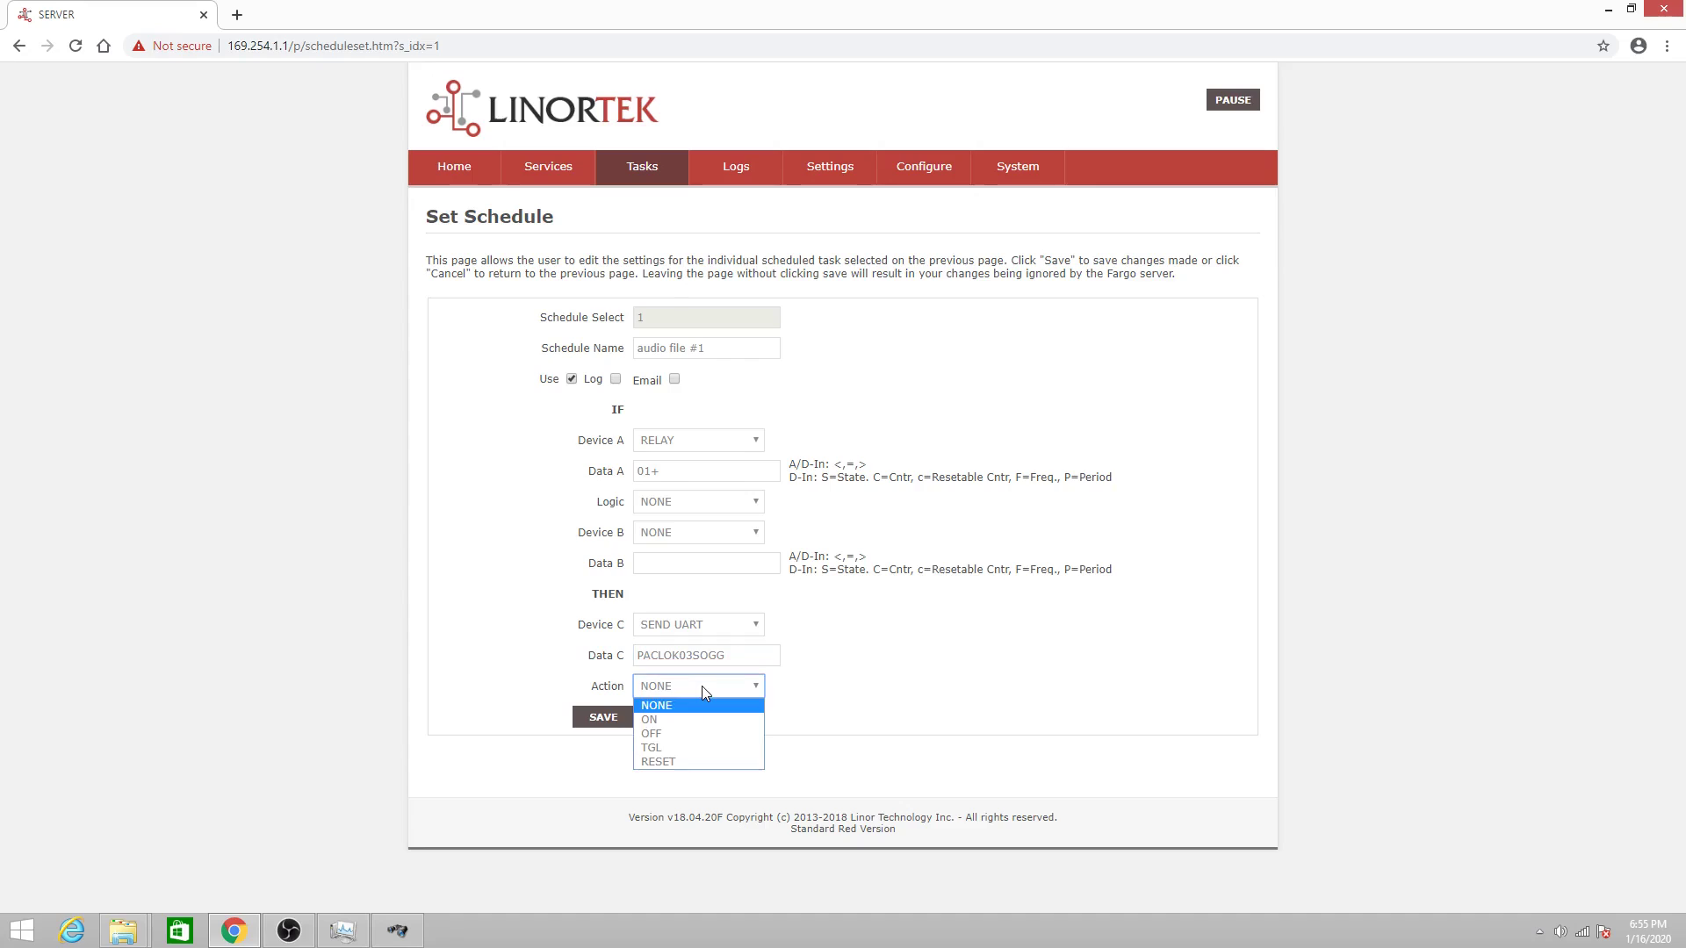
click(654, 722)
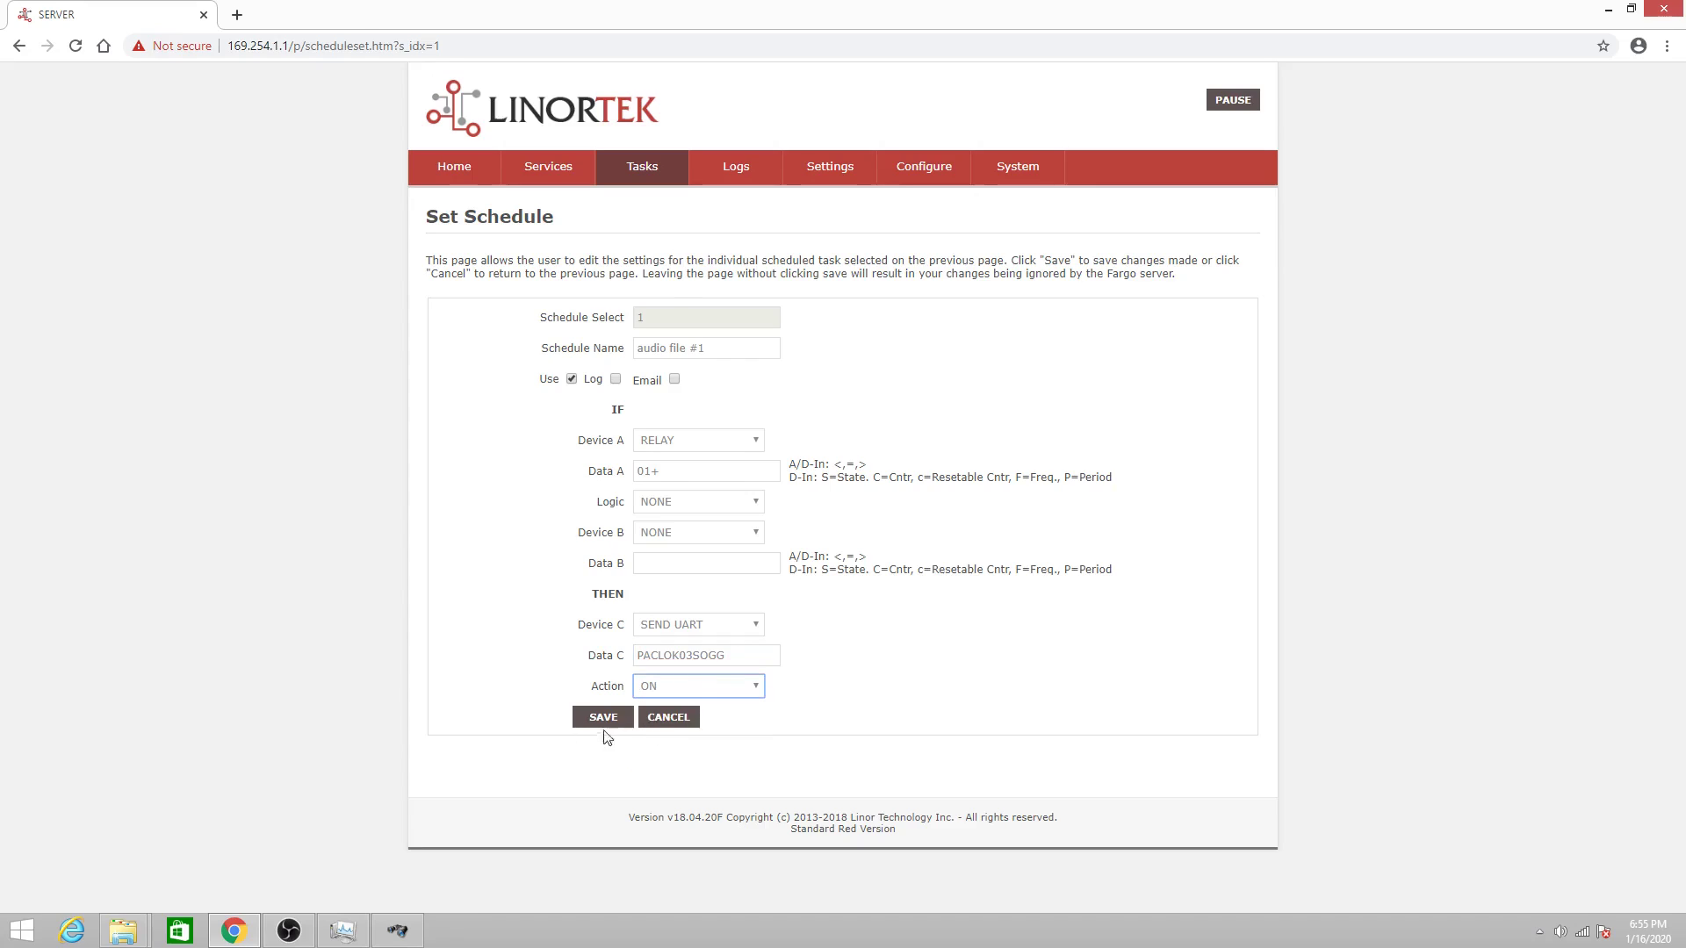
click(619, 720)
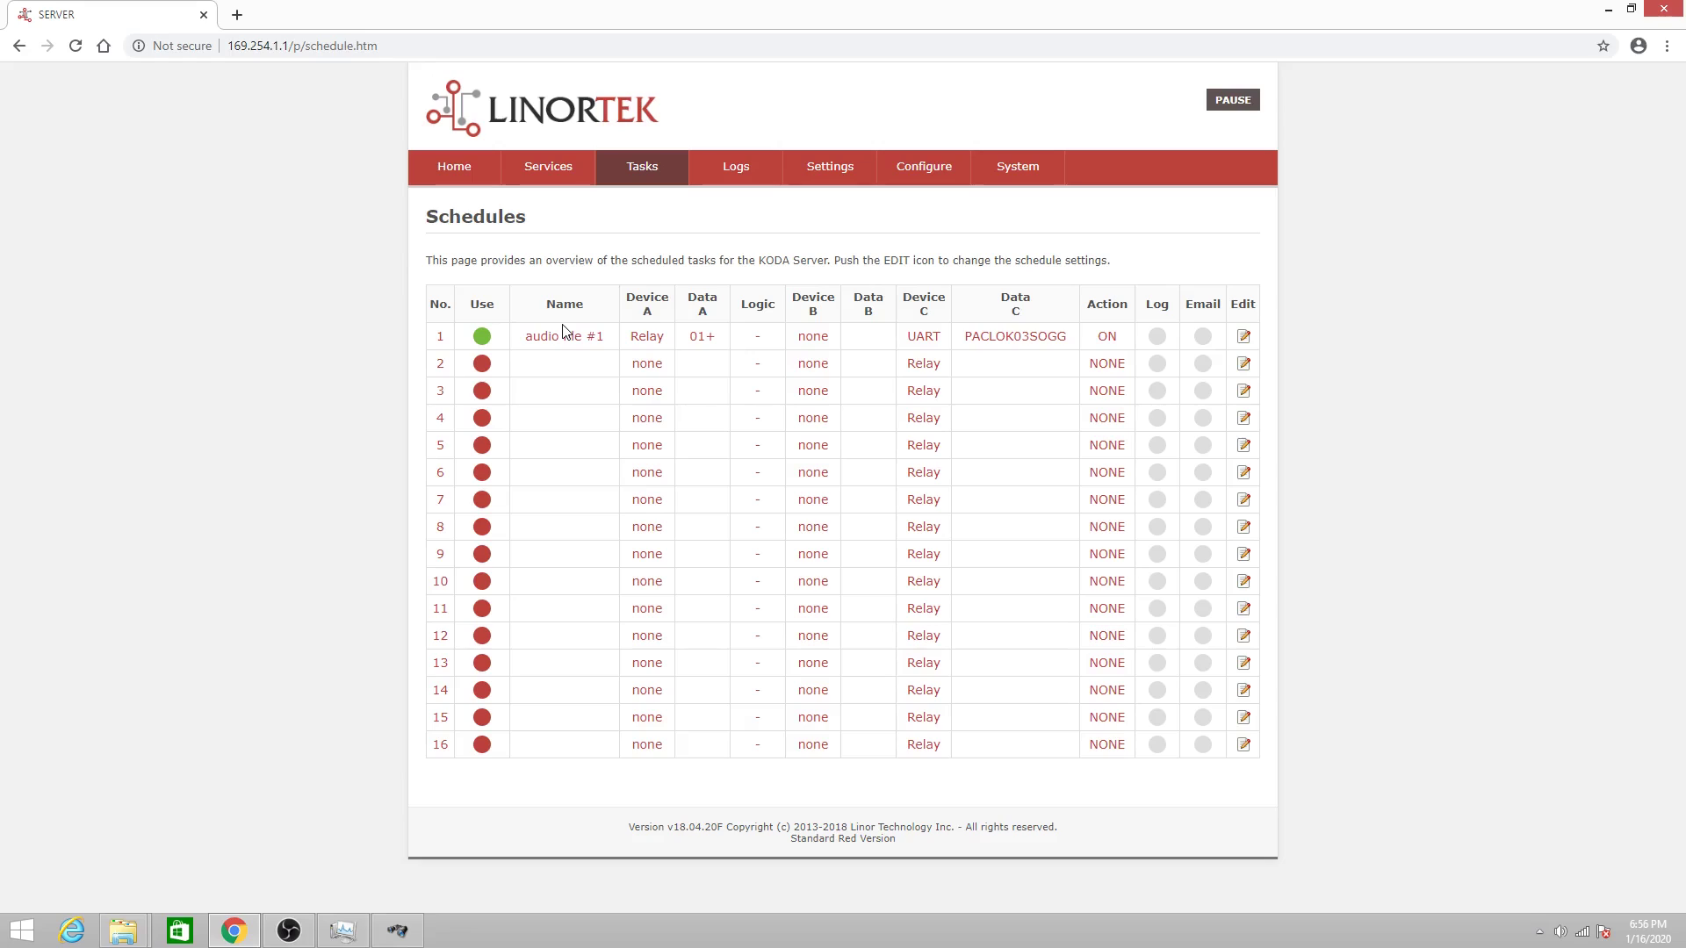
mouse_move(569, 176)
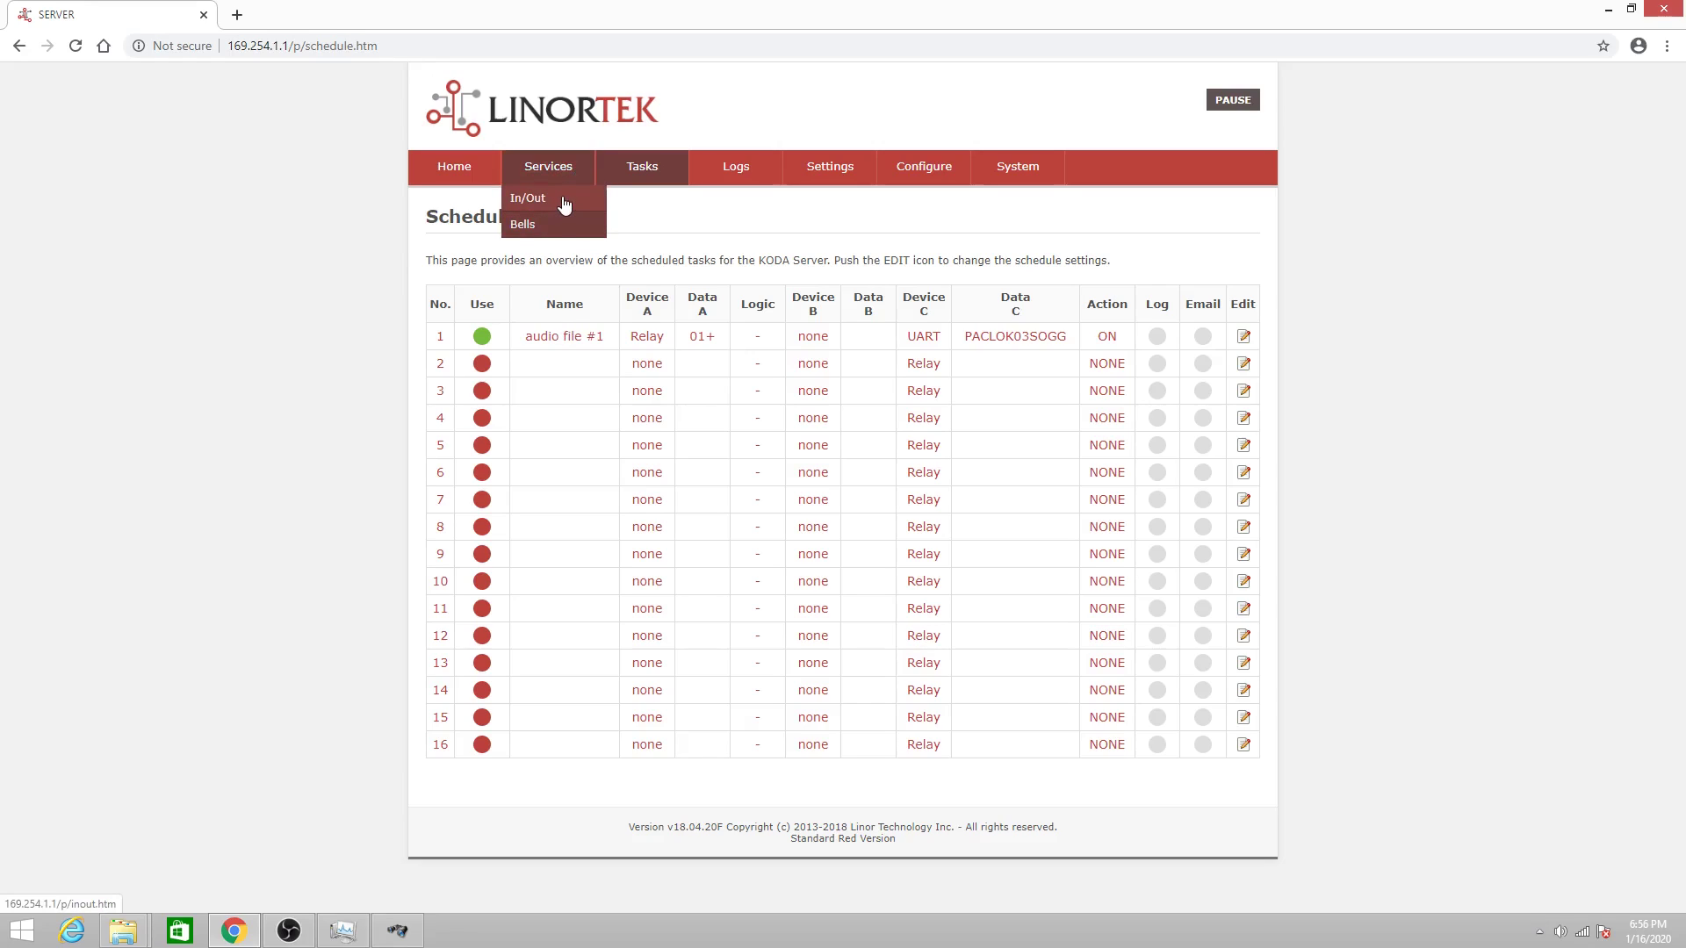
click(564, 201)
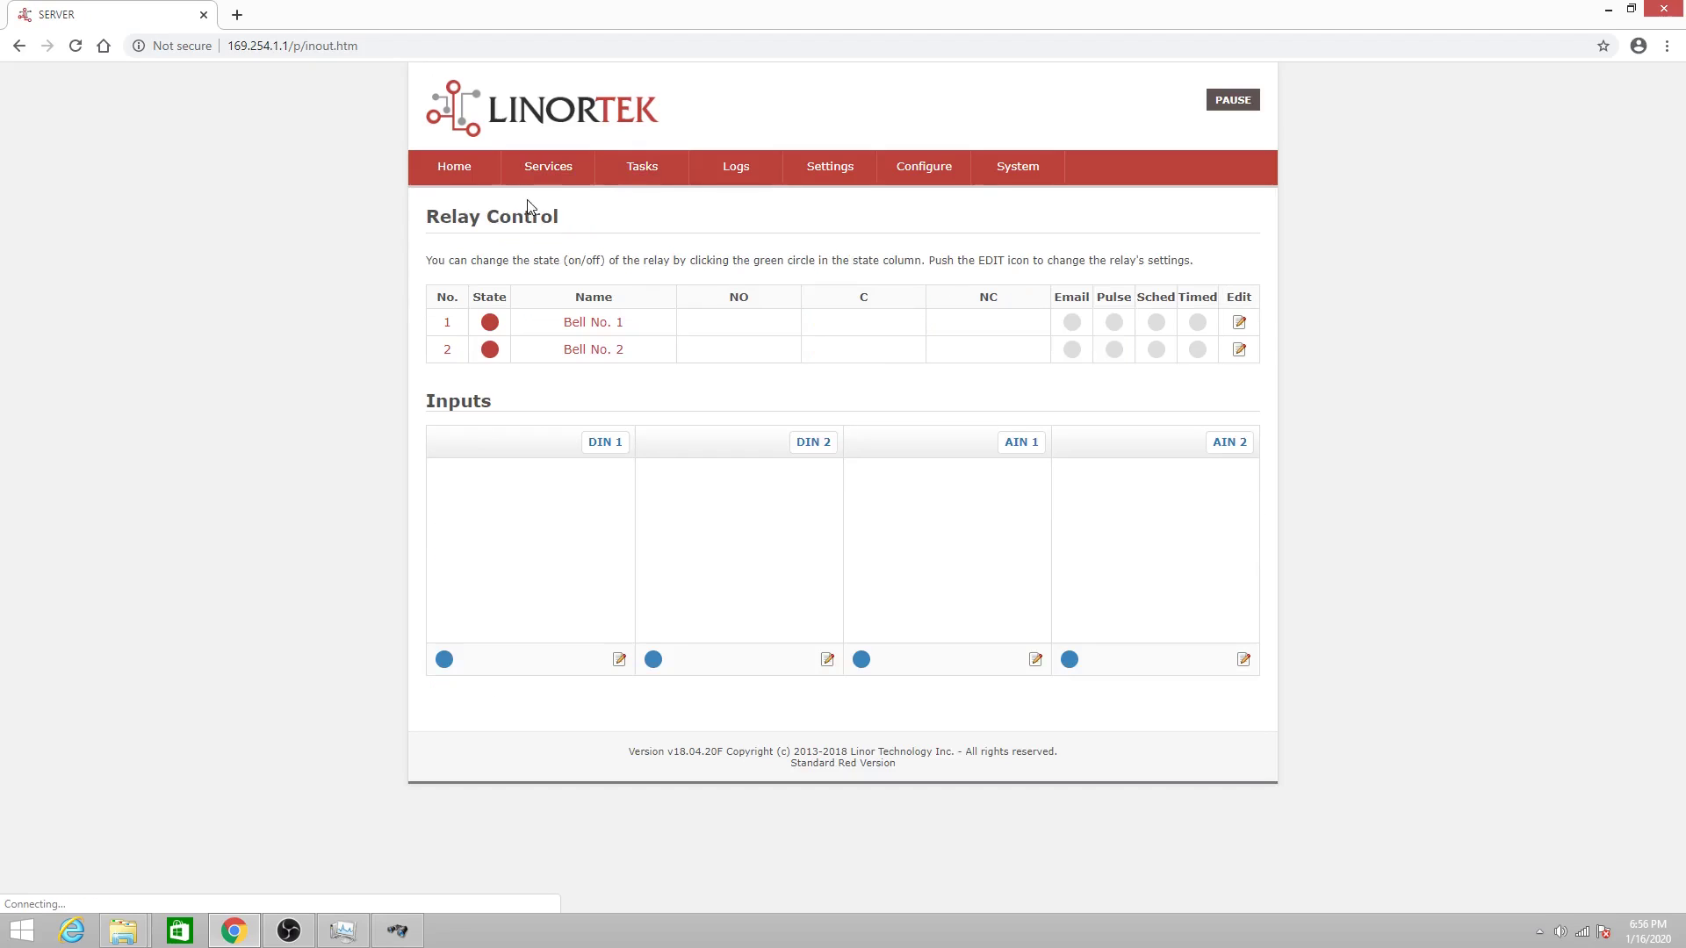
click(490, 323)
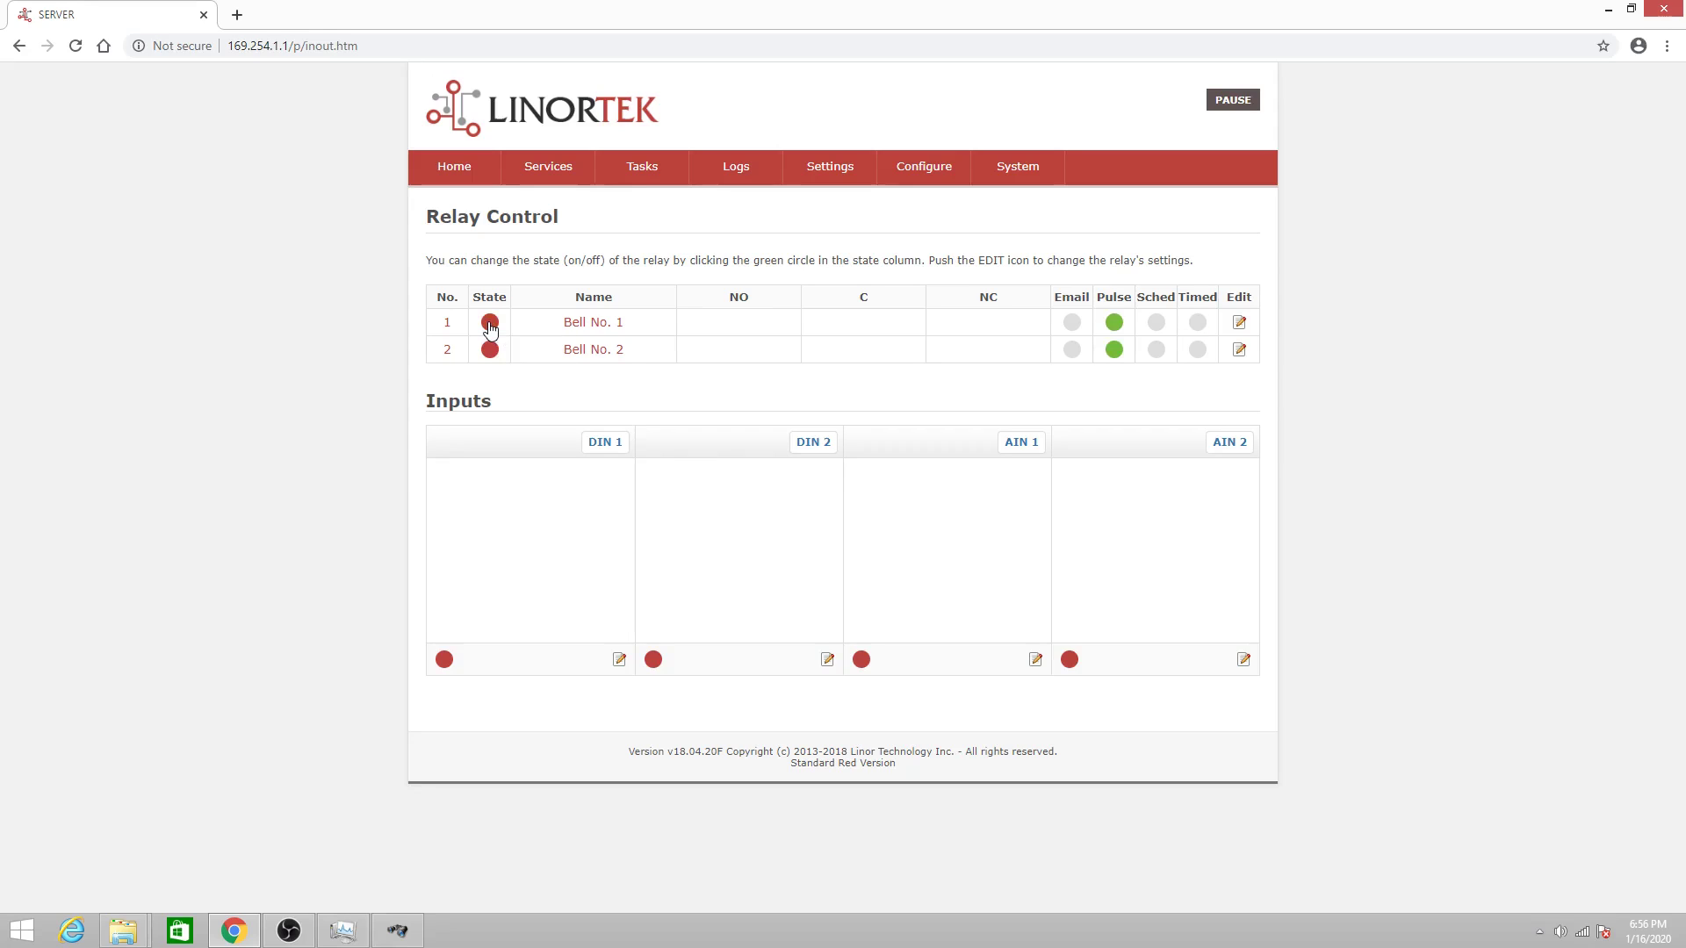
key(alt+Left)
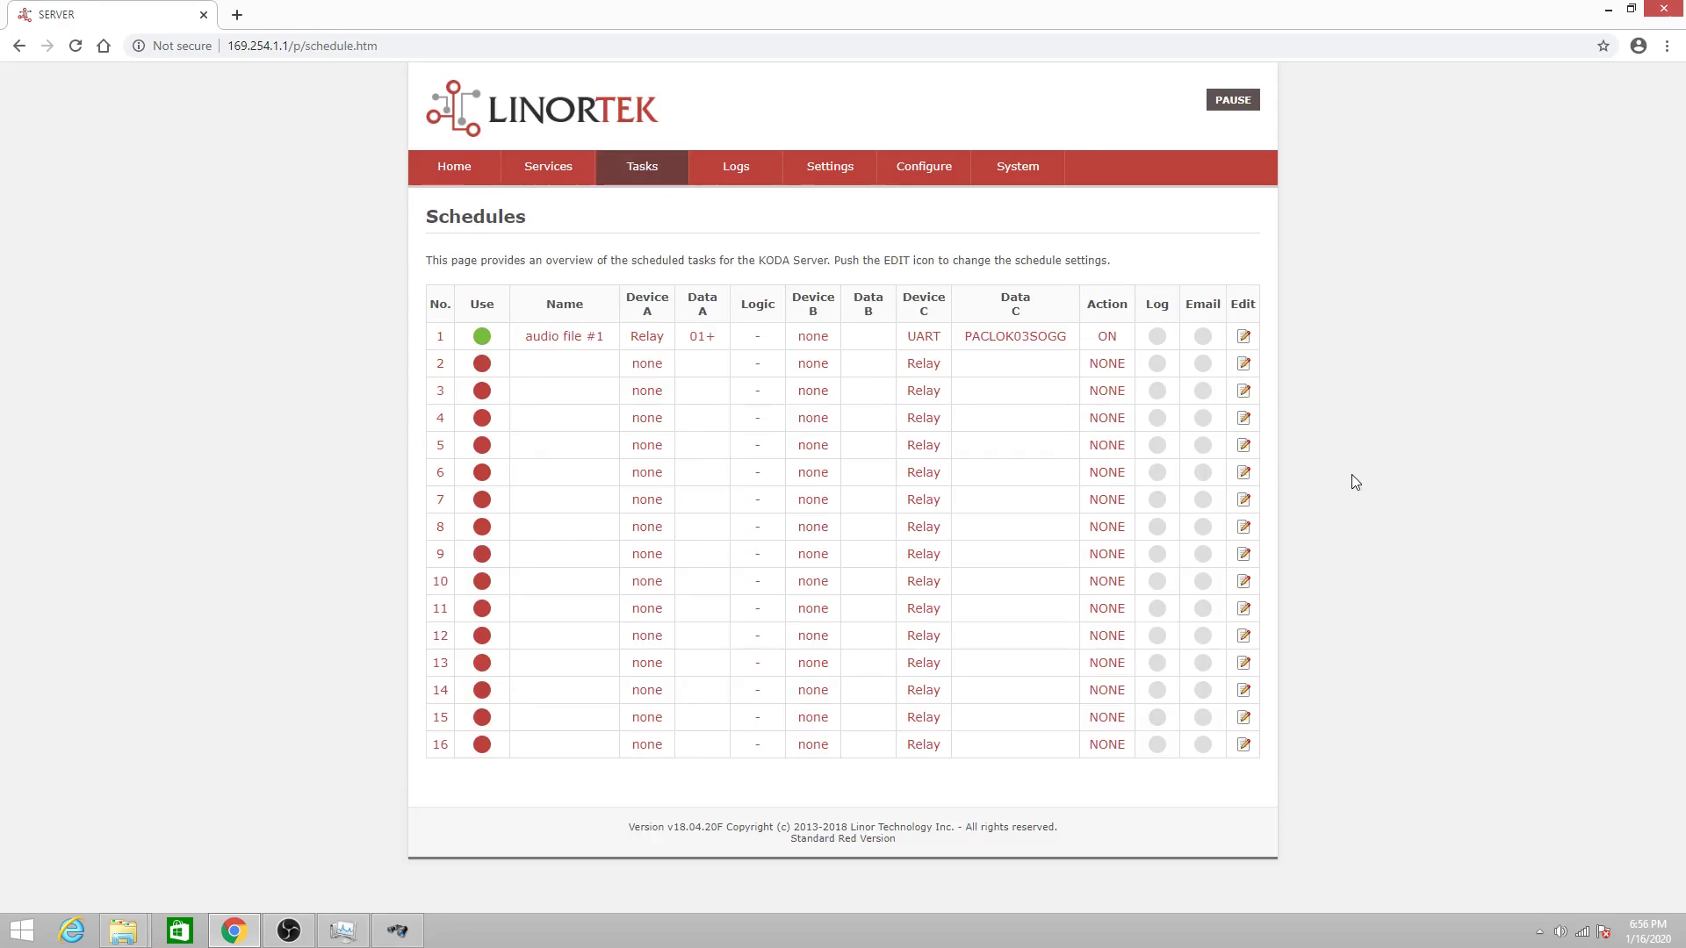
Step: Name task 2 'Audio File #2', enable it, and trigger it from RELAY with Data A 02+
click(1245, 367)
click(669, 349)
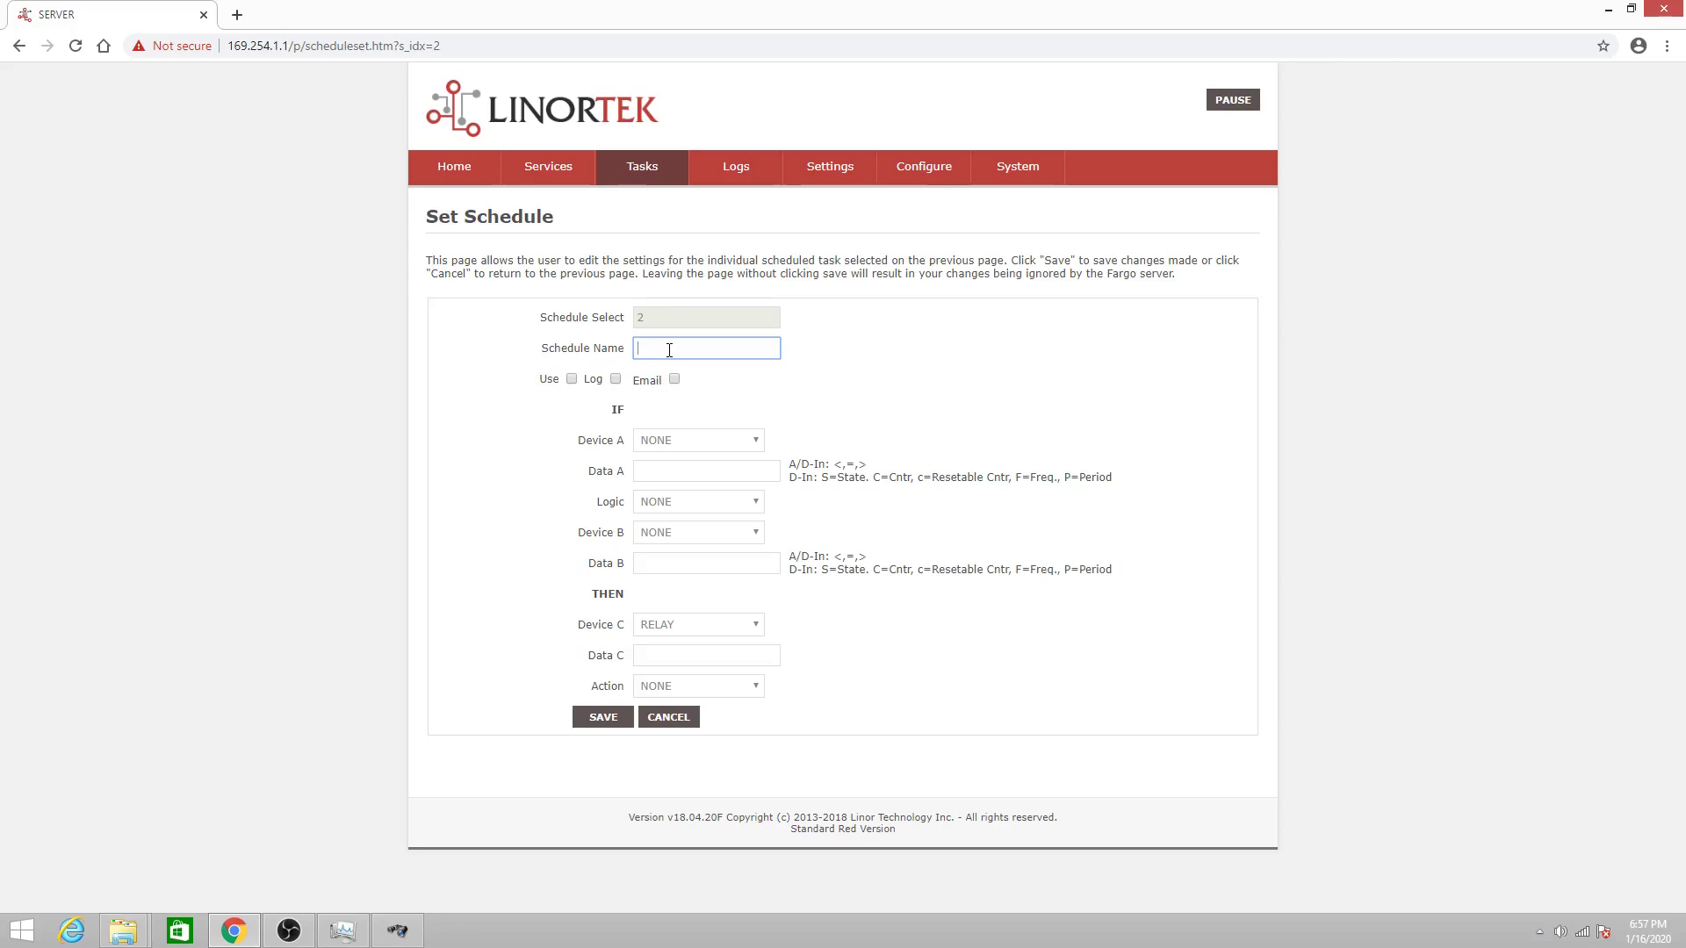
text(Audio File #2)
click(571, 380)
click(685, 440)
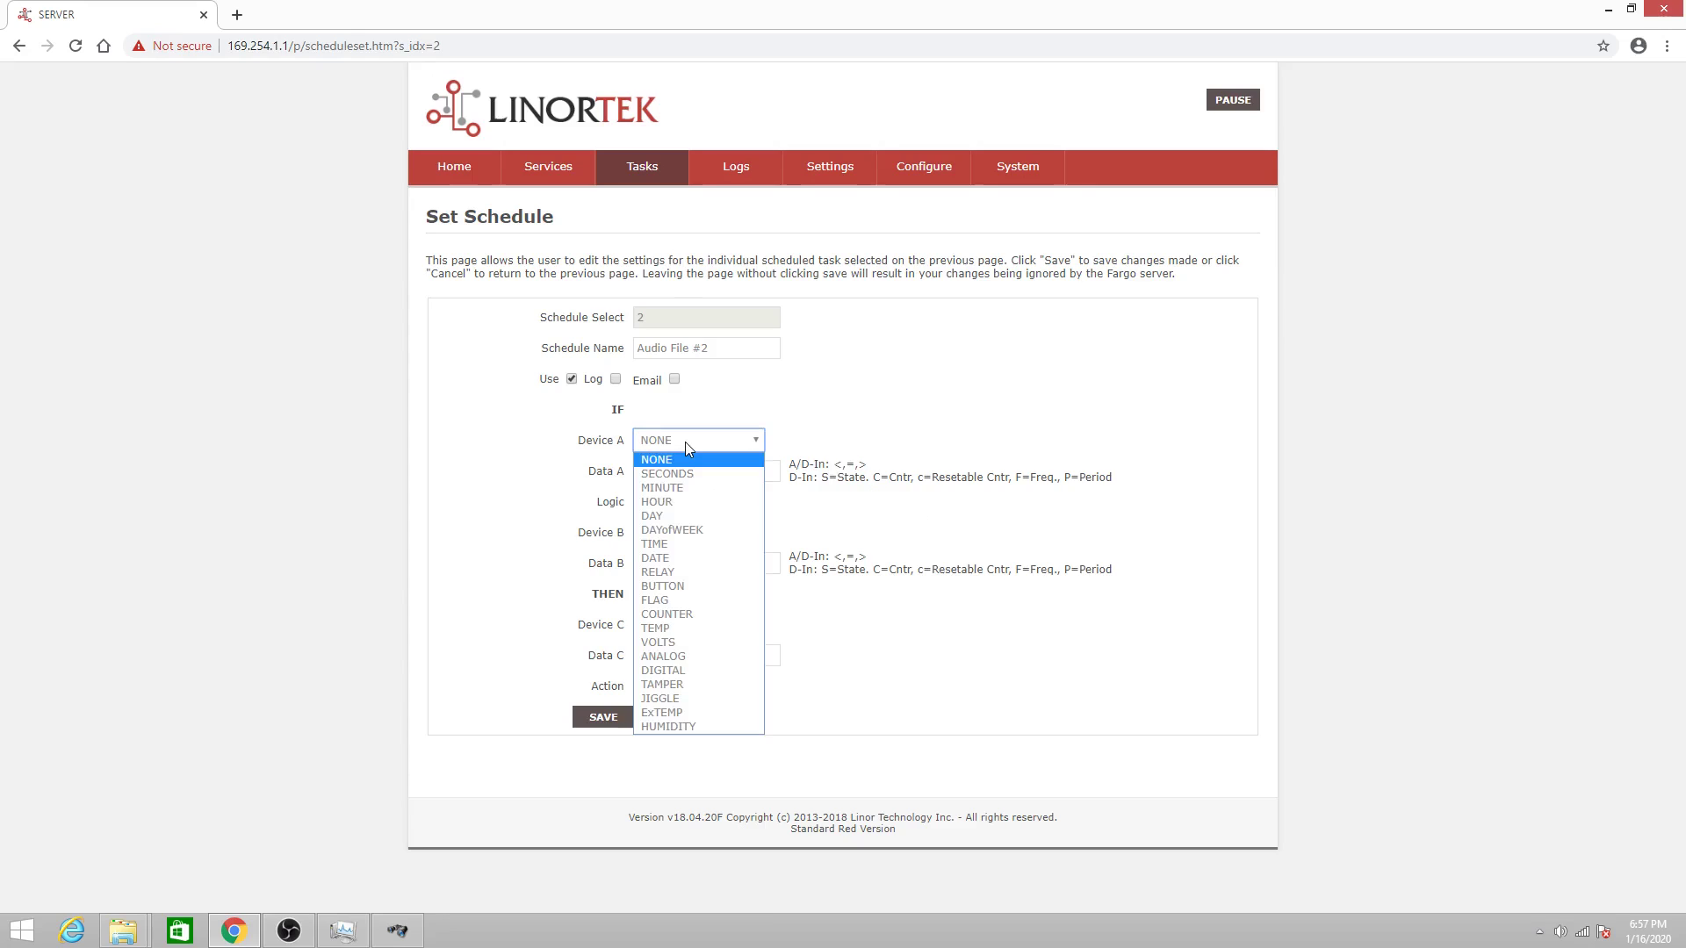
click(693, 573)
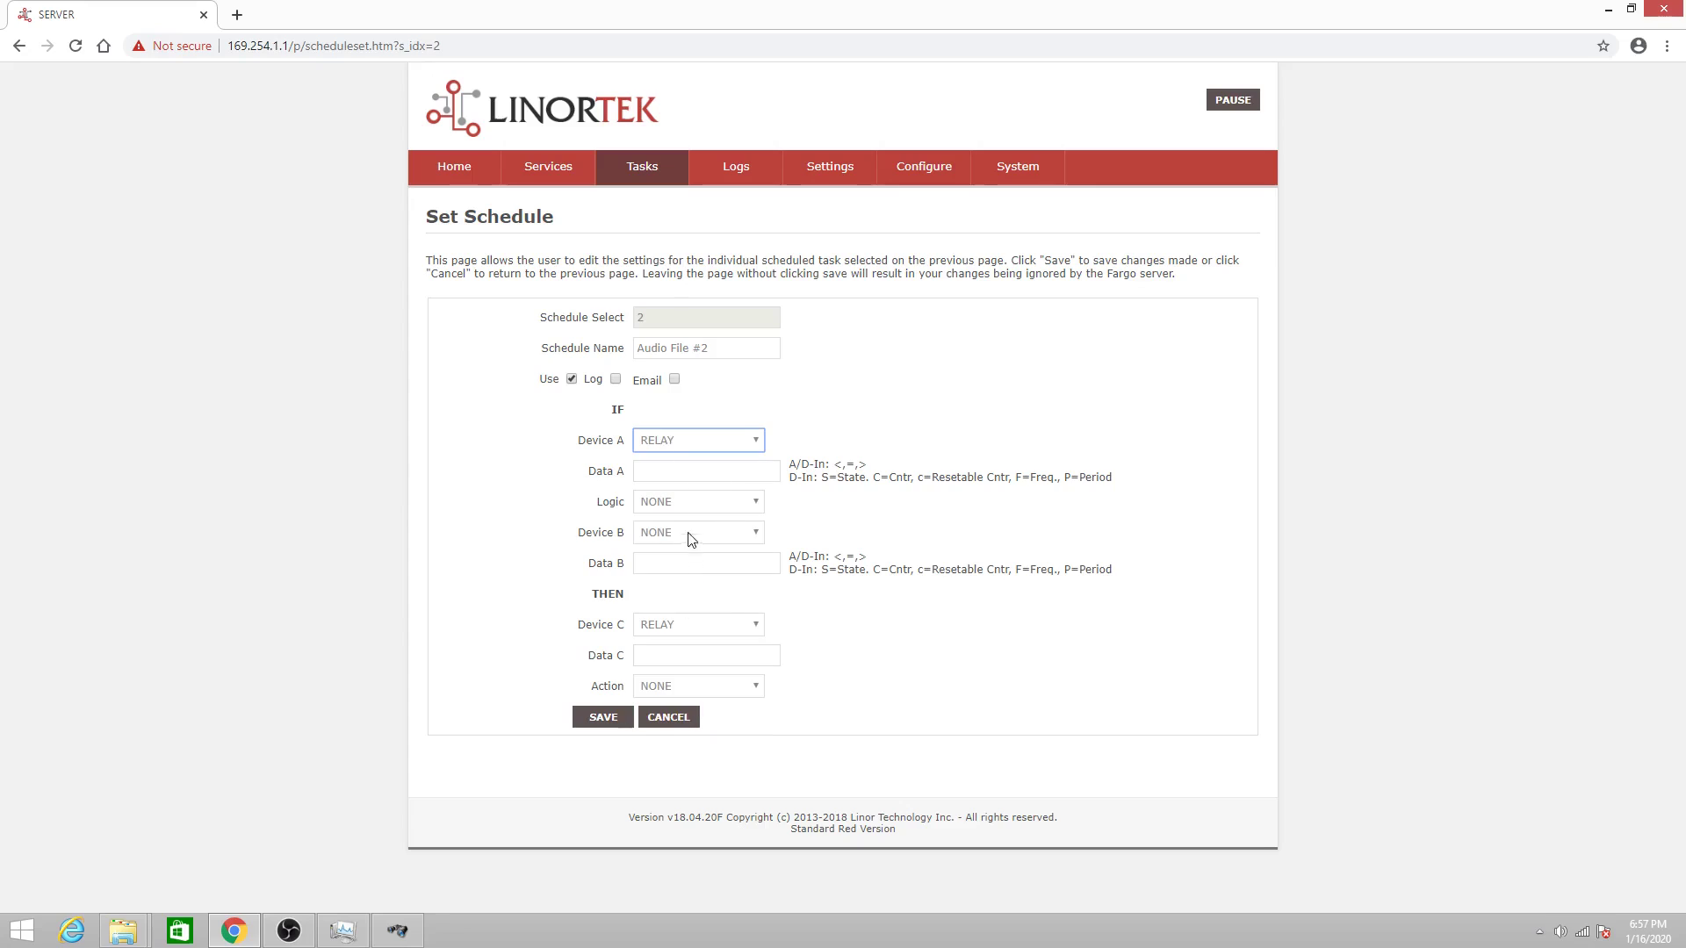
click(674, 472)
text(02+)
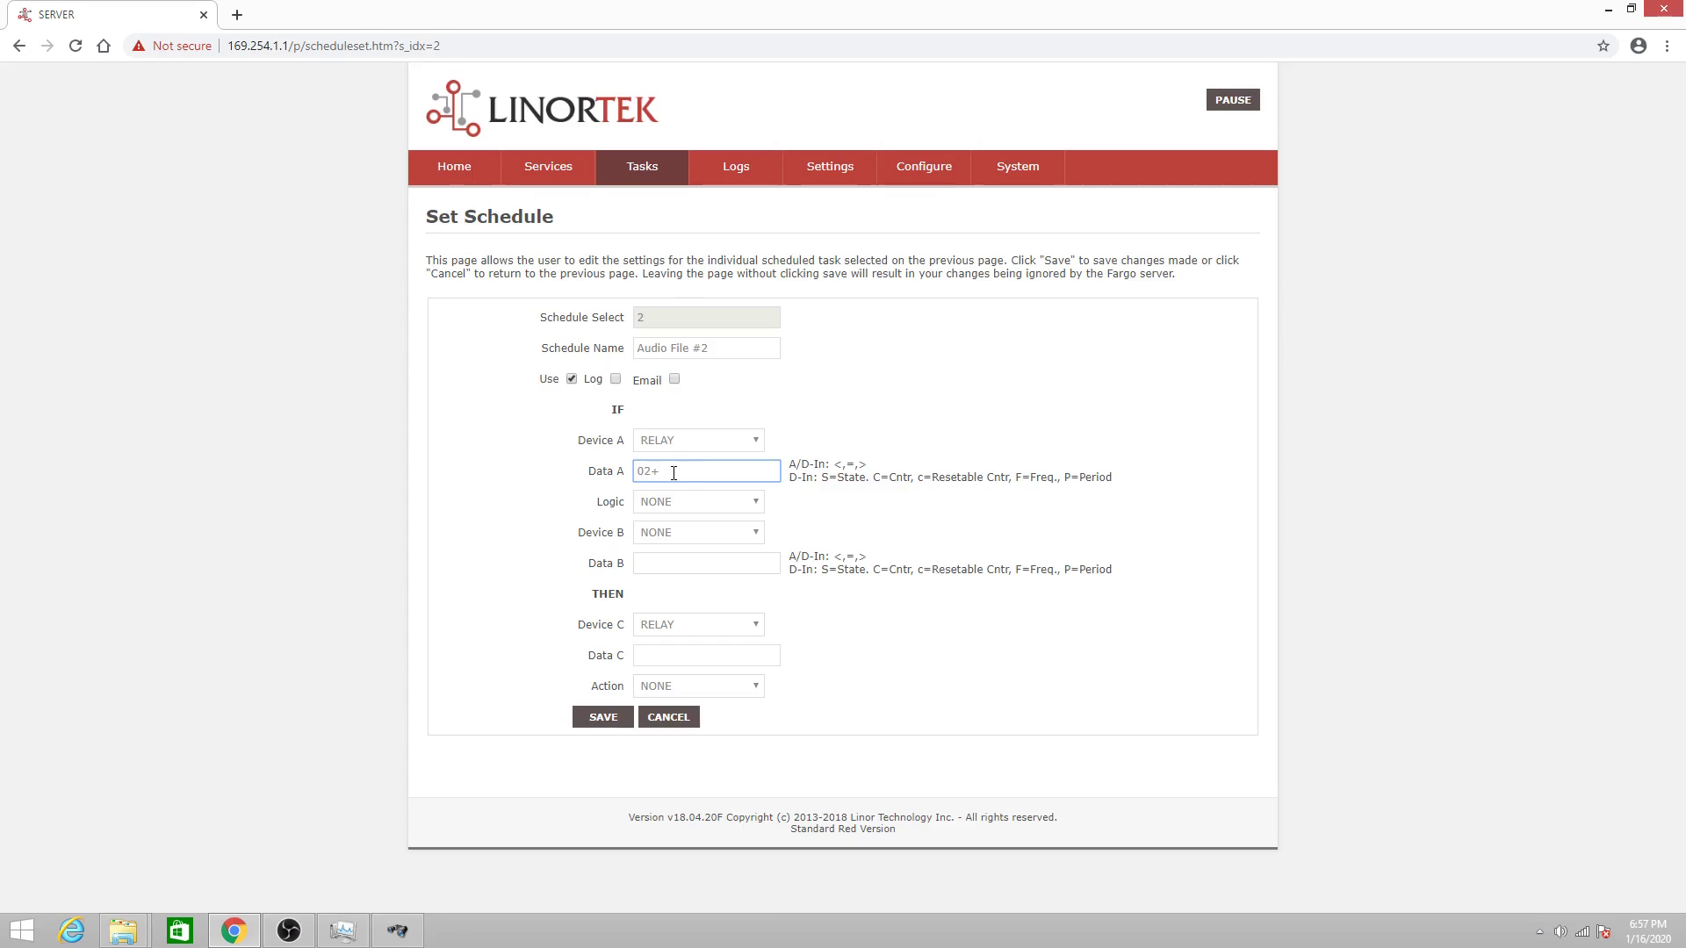
Step: Add an AND condition with Device B RELAY and Data B 03+
click(710, 503)
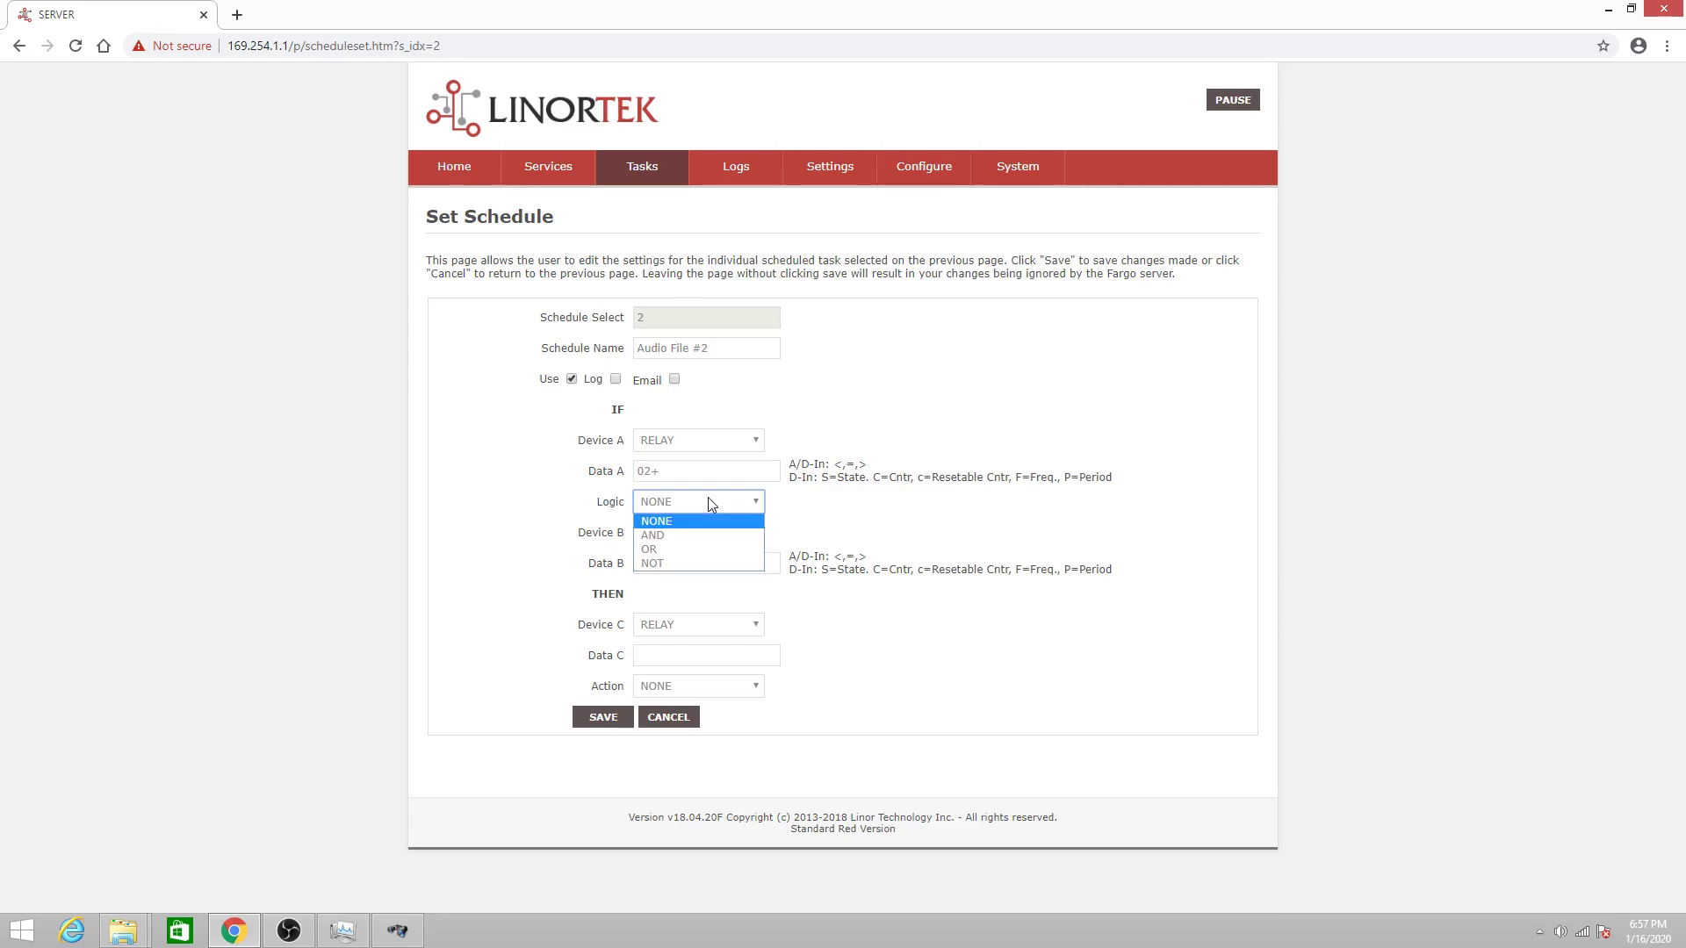
click(666, 535)
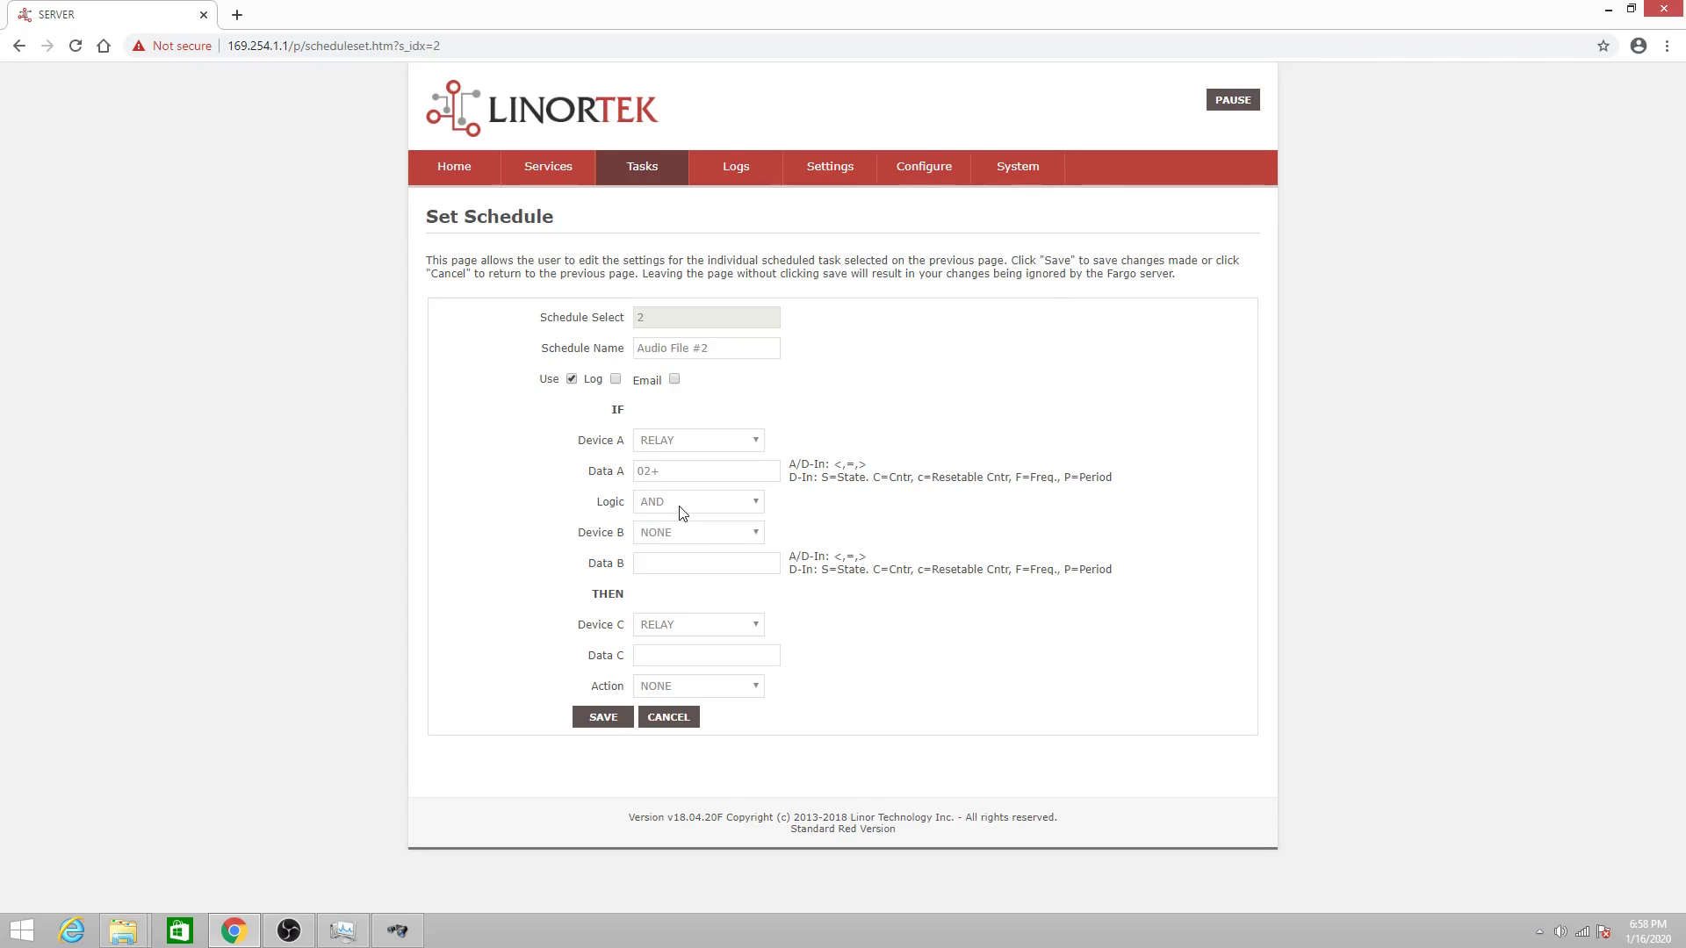
click(682, 533)
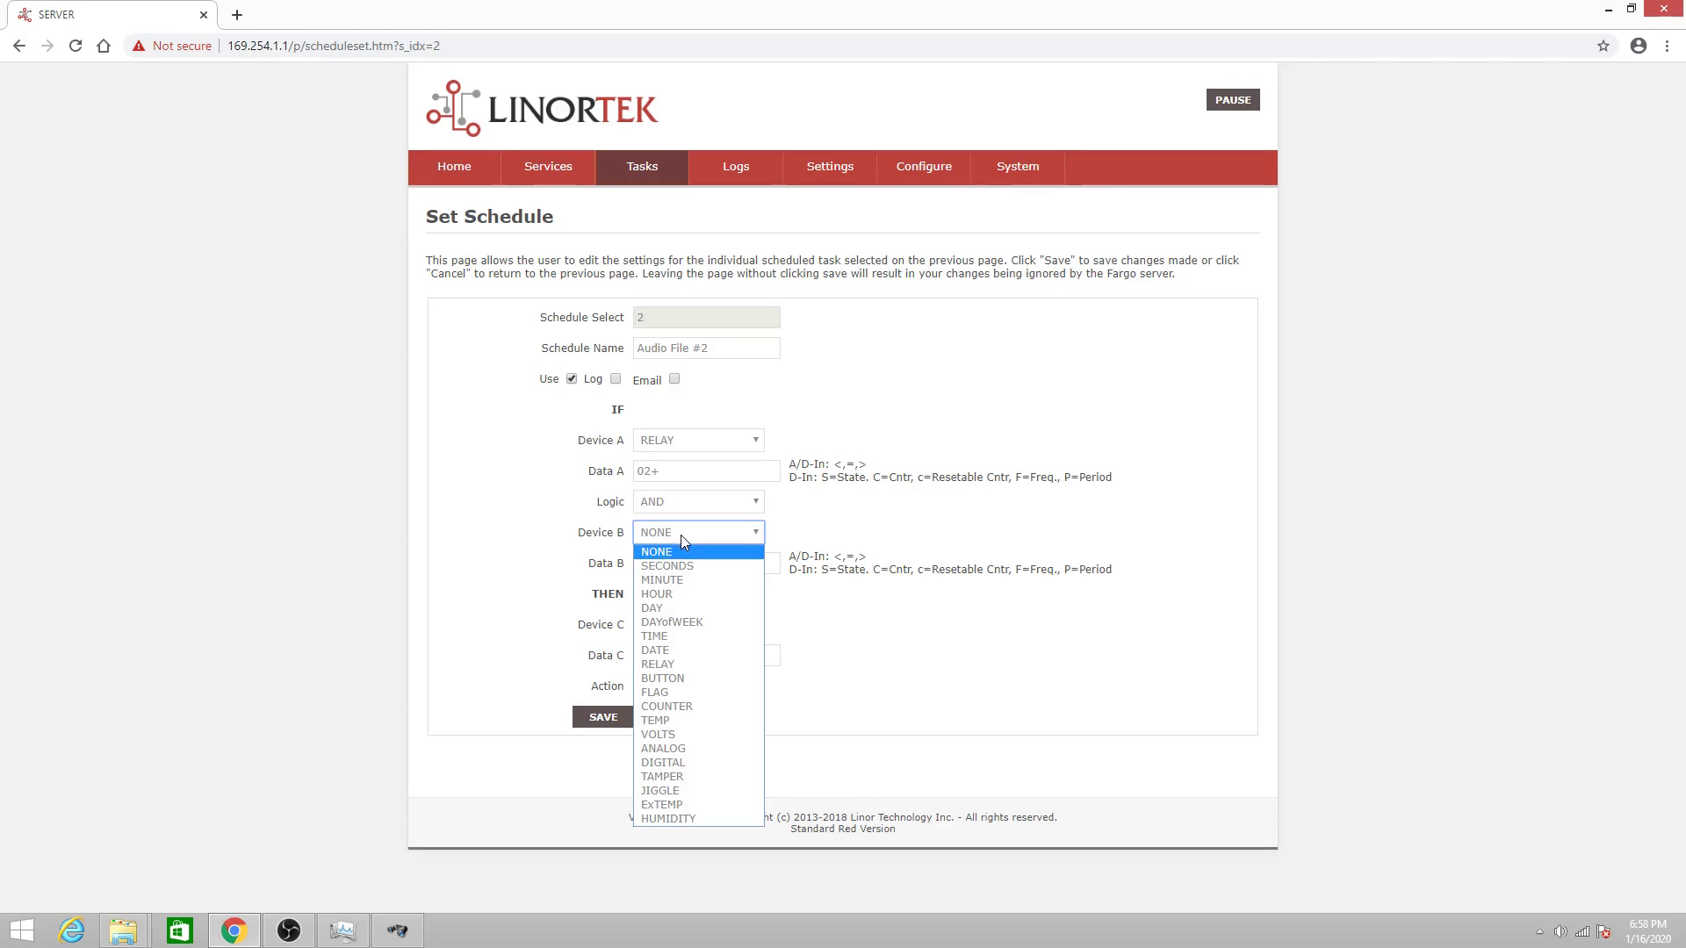
click(681, 664)
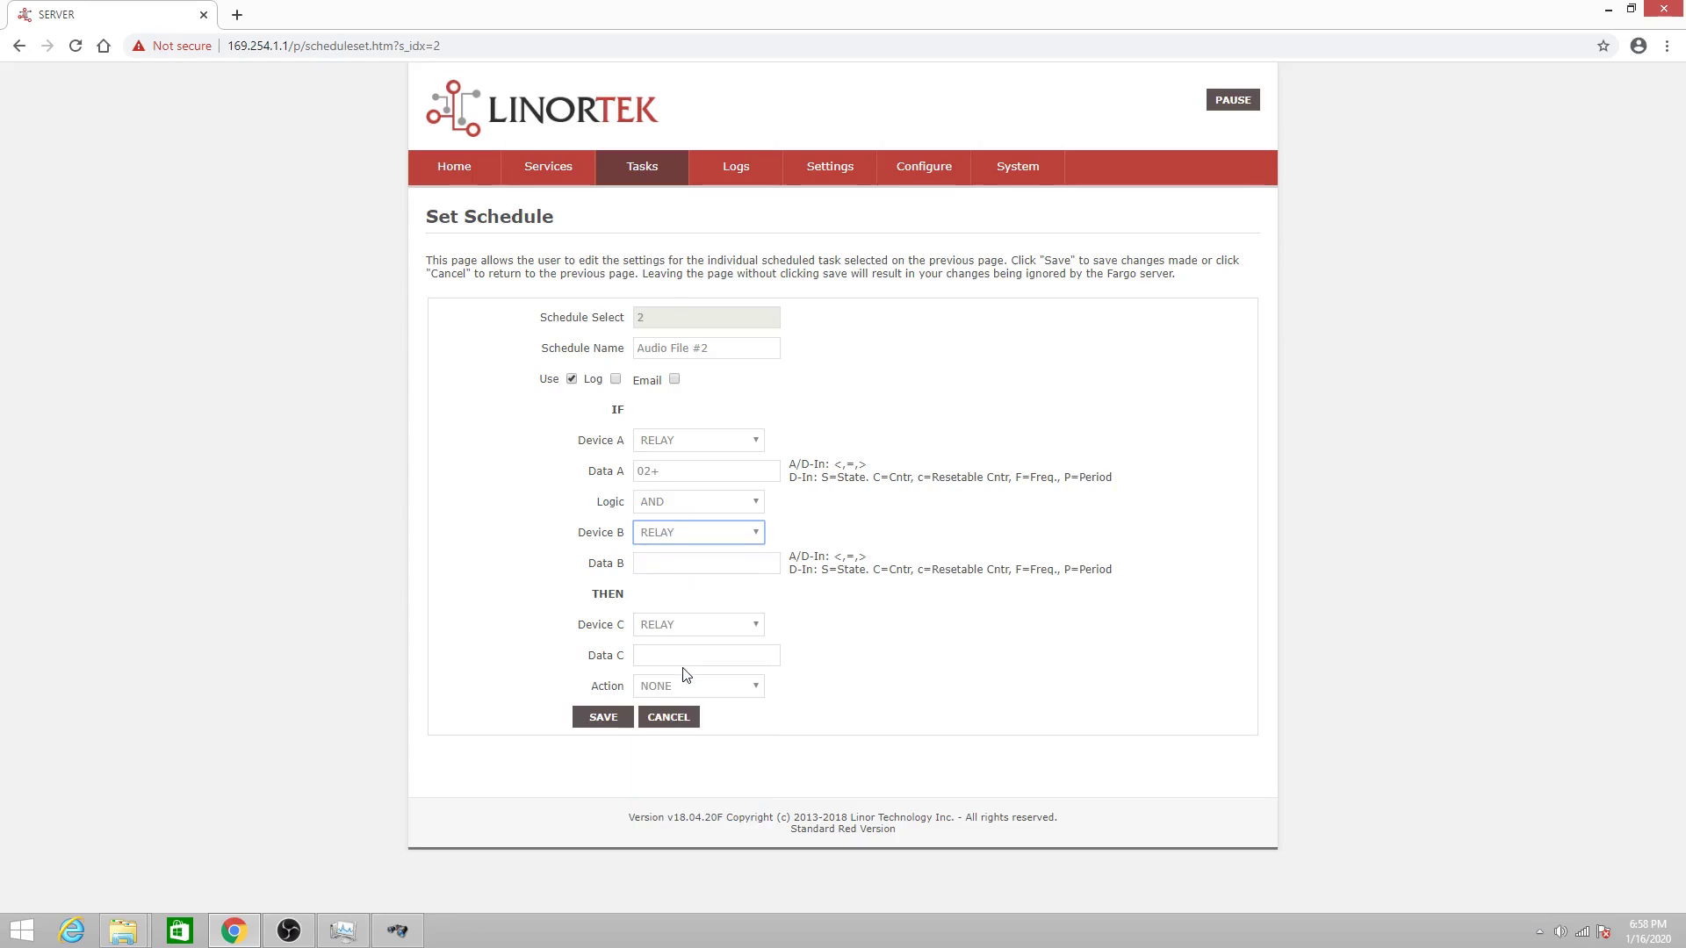
click(689, 564)
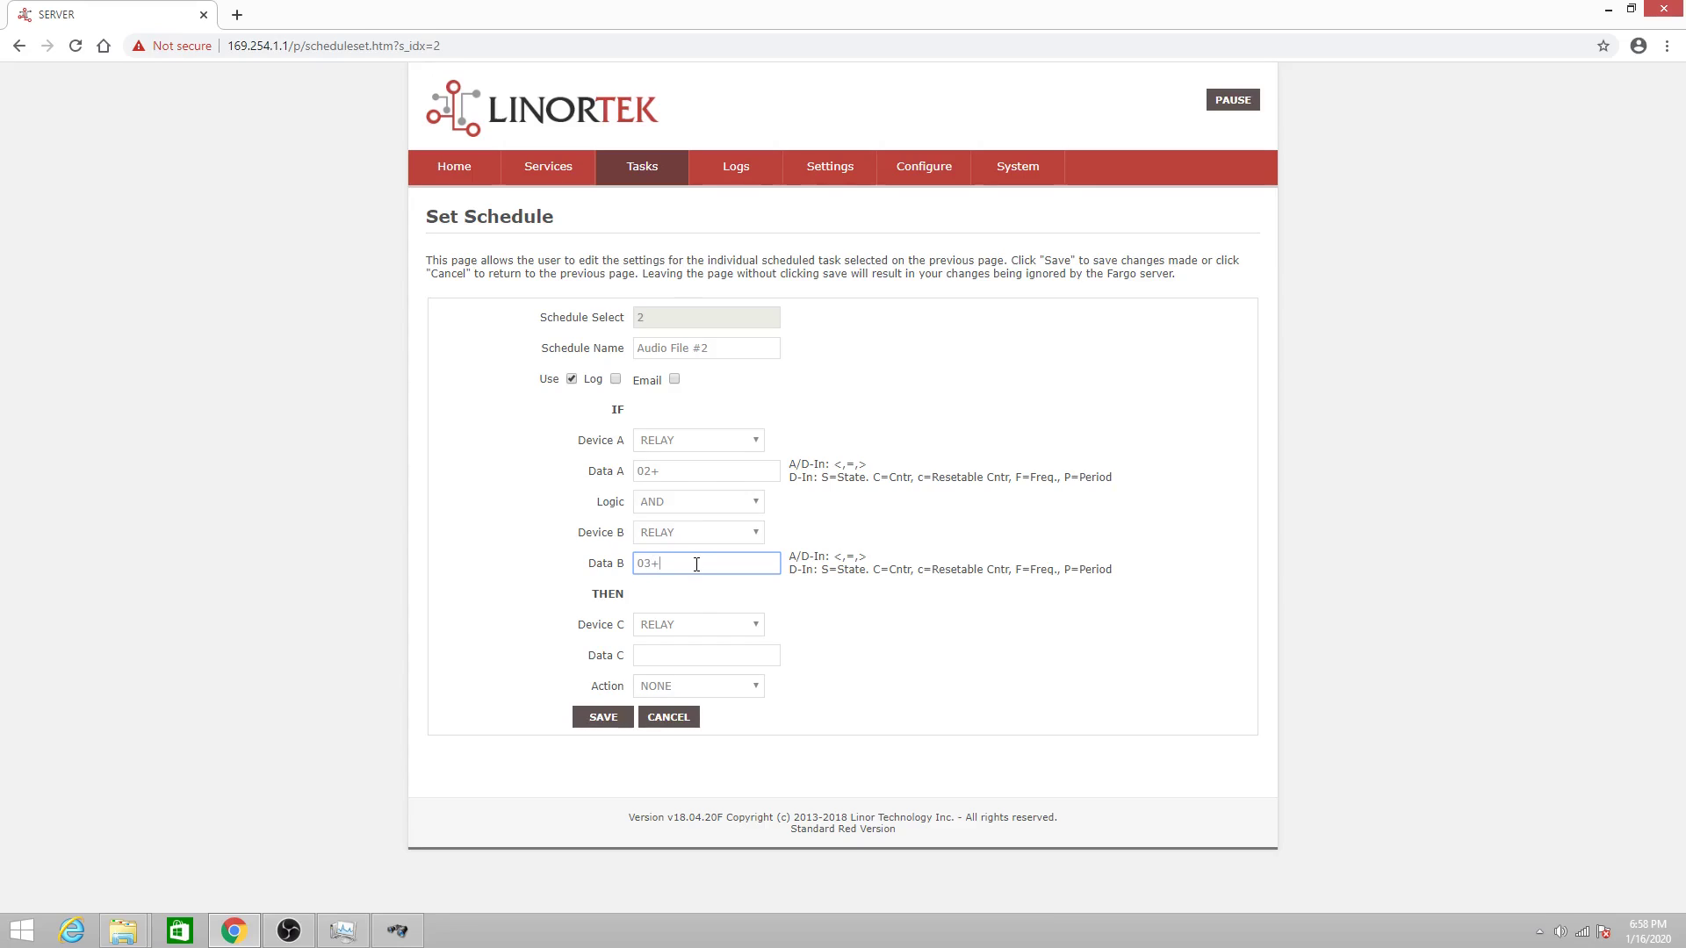
click(821, 634)
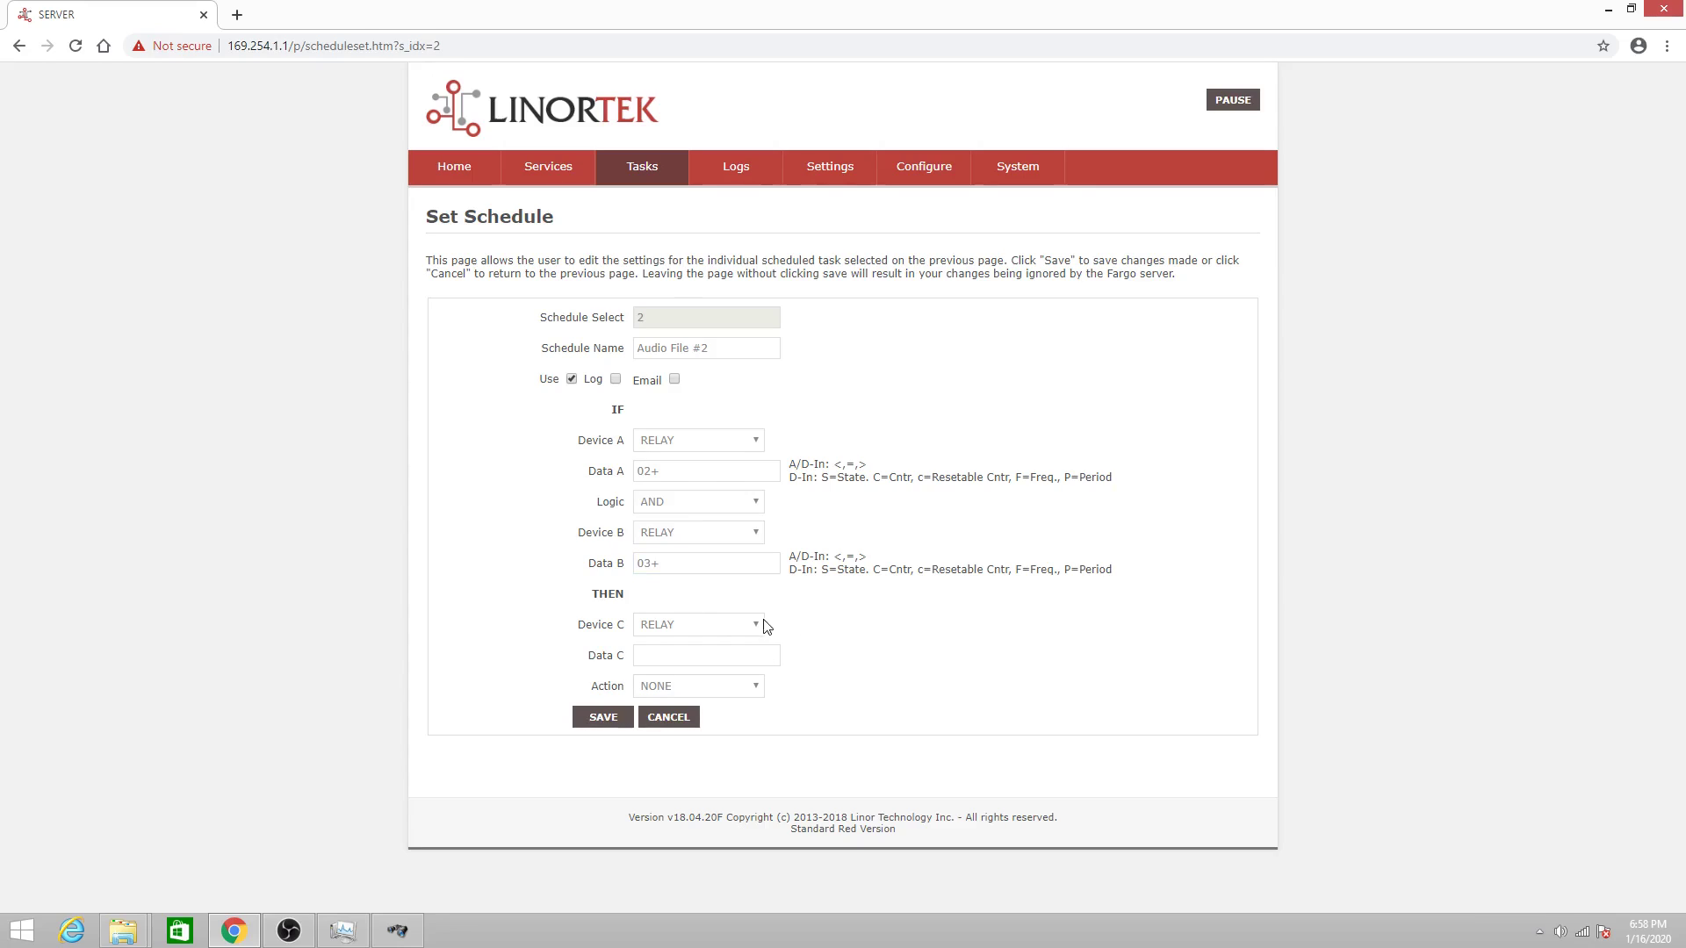
Step: Send UART command PBUZZR03SOGG via Device C with Action ON
click(715, 629)
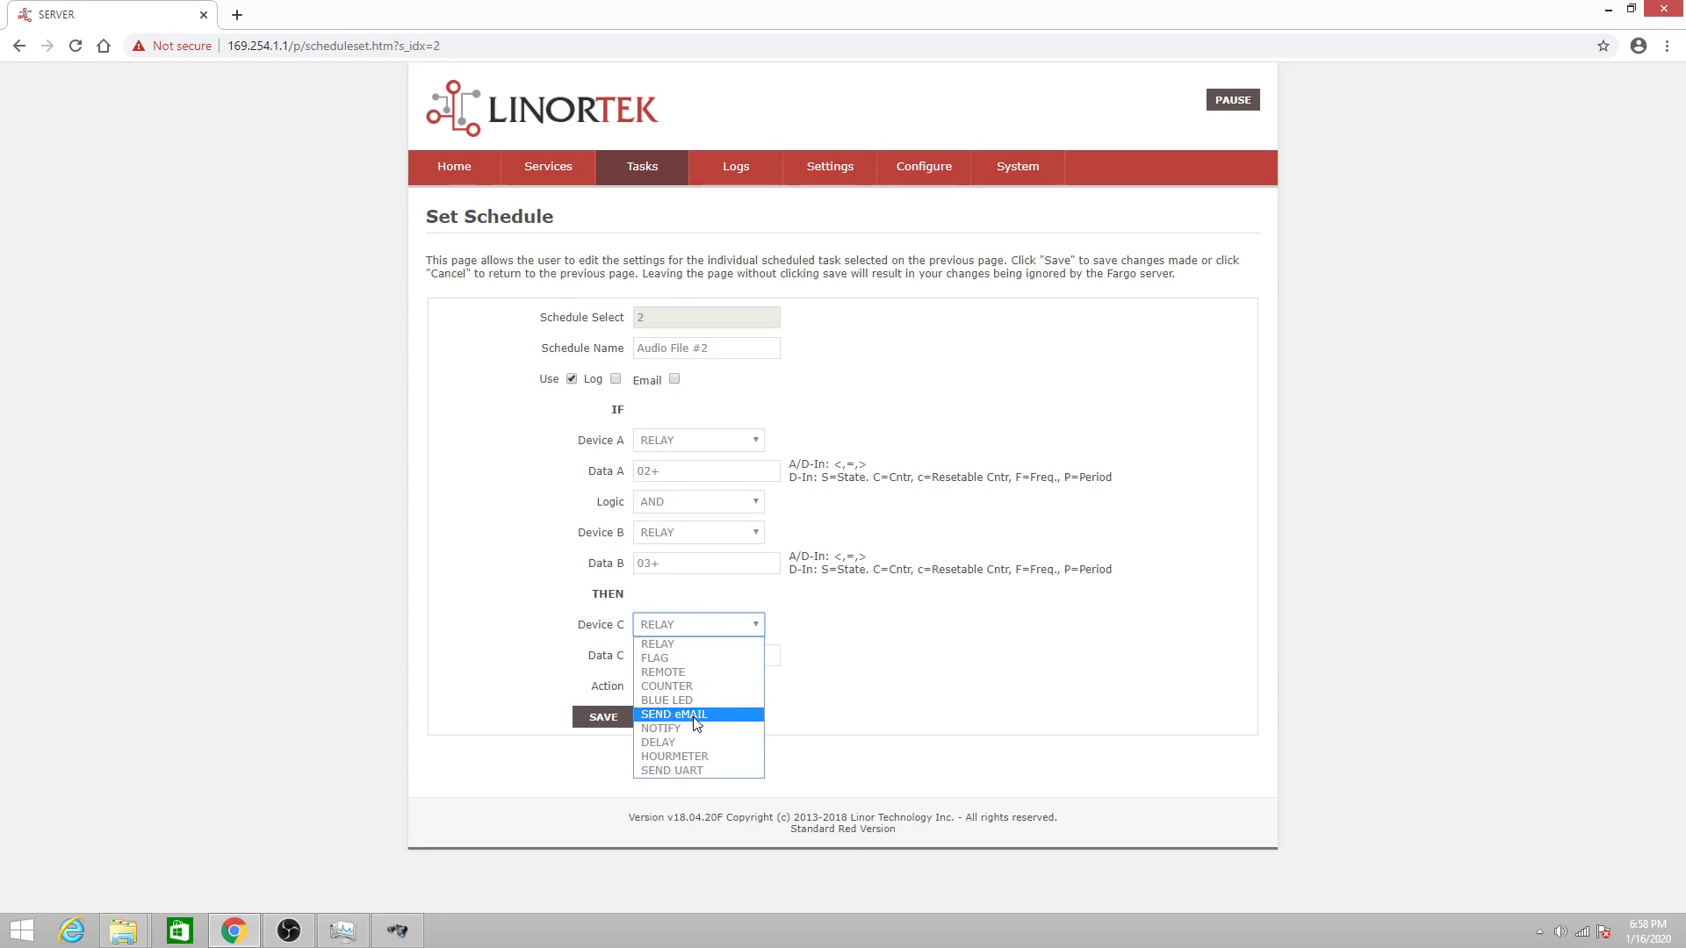
click(670, 772)
click(669, 656)
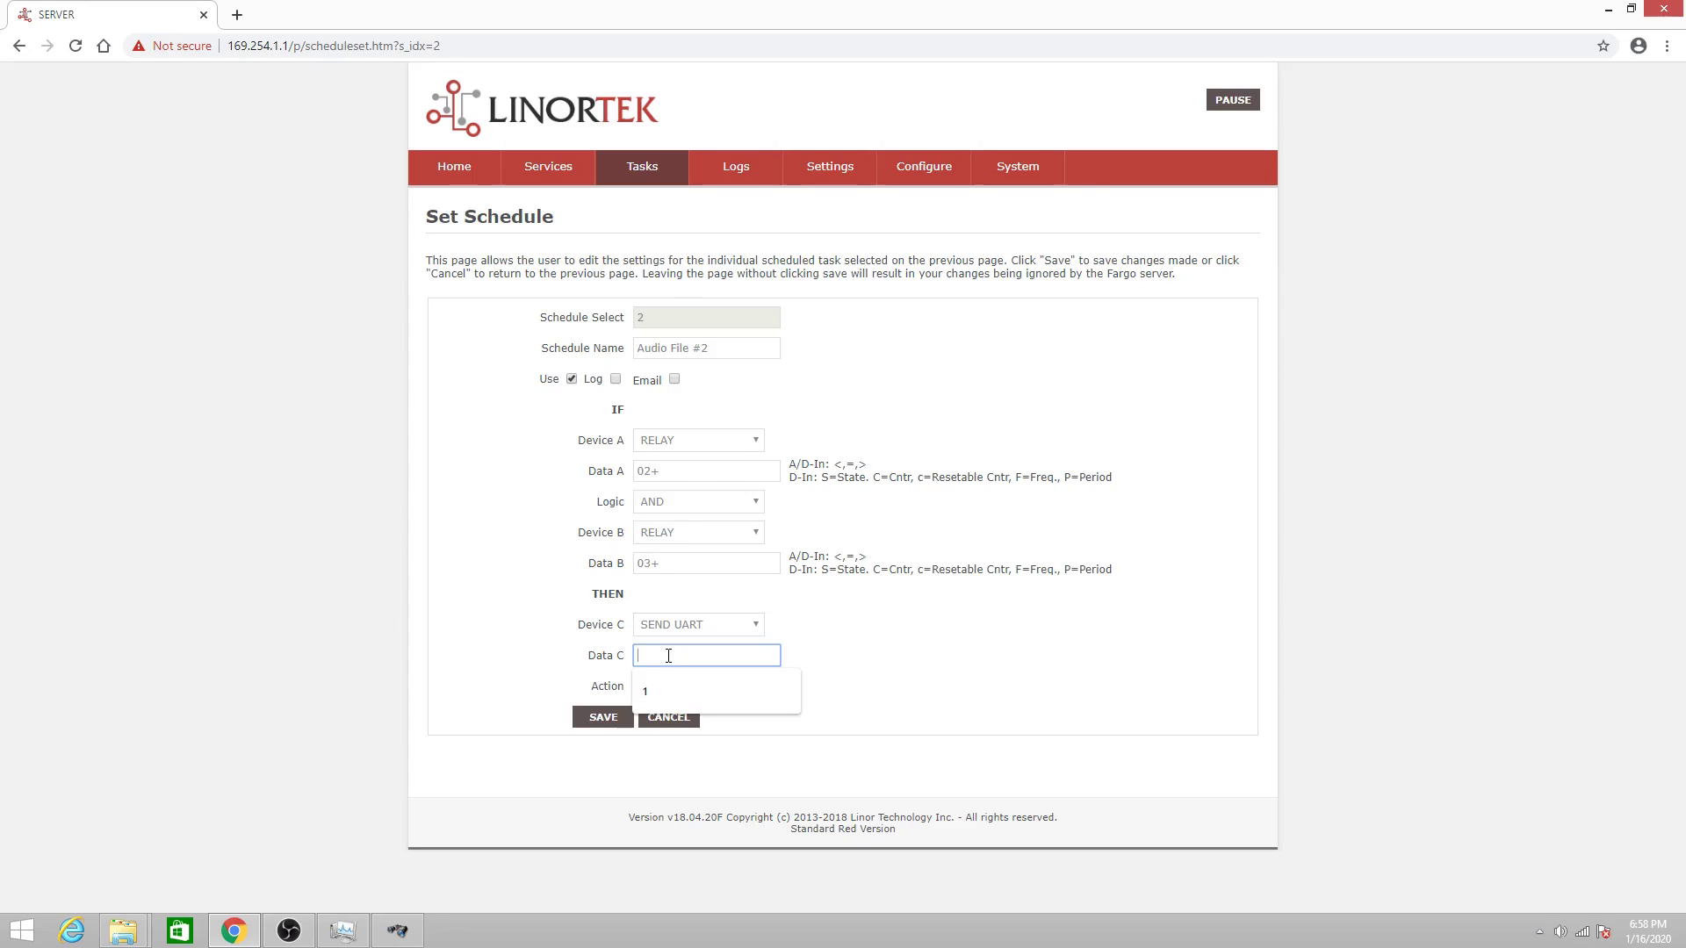
text(P)
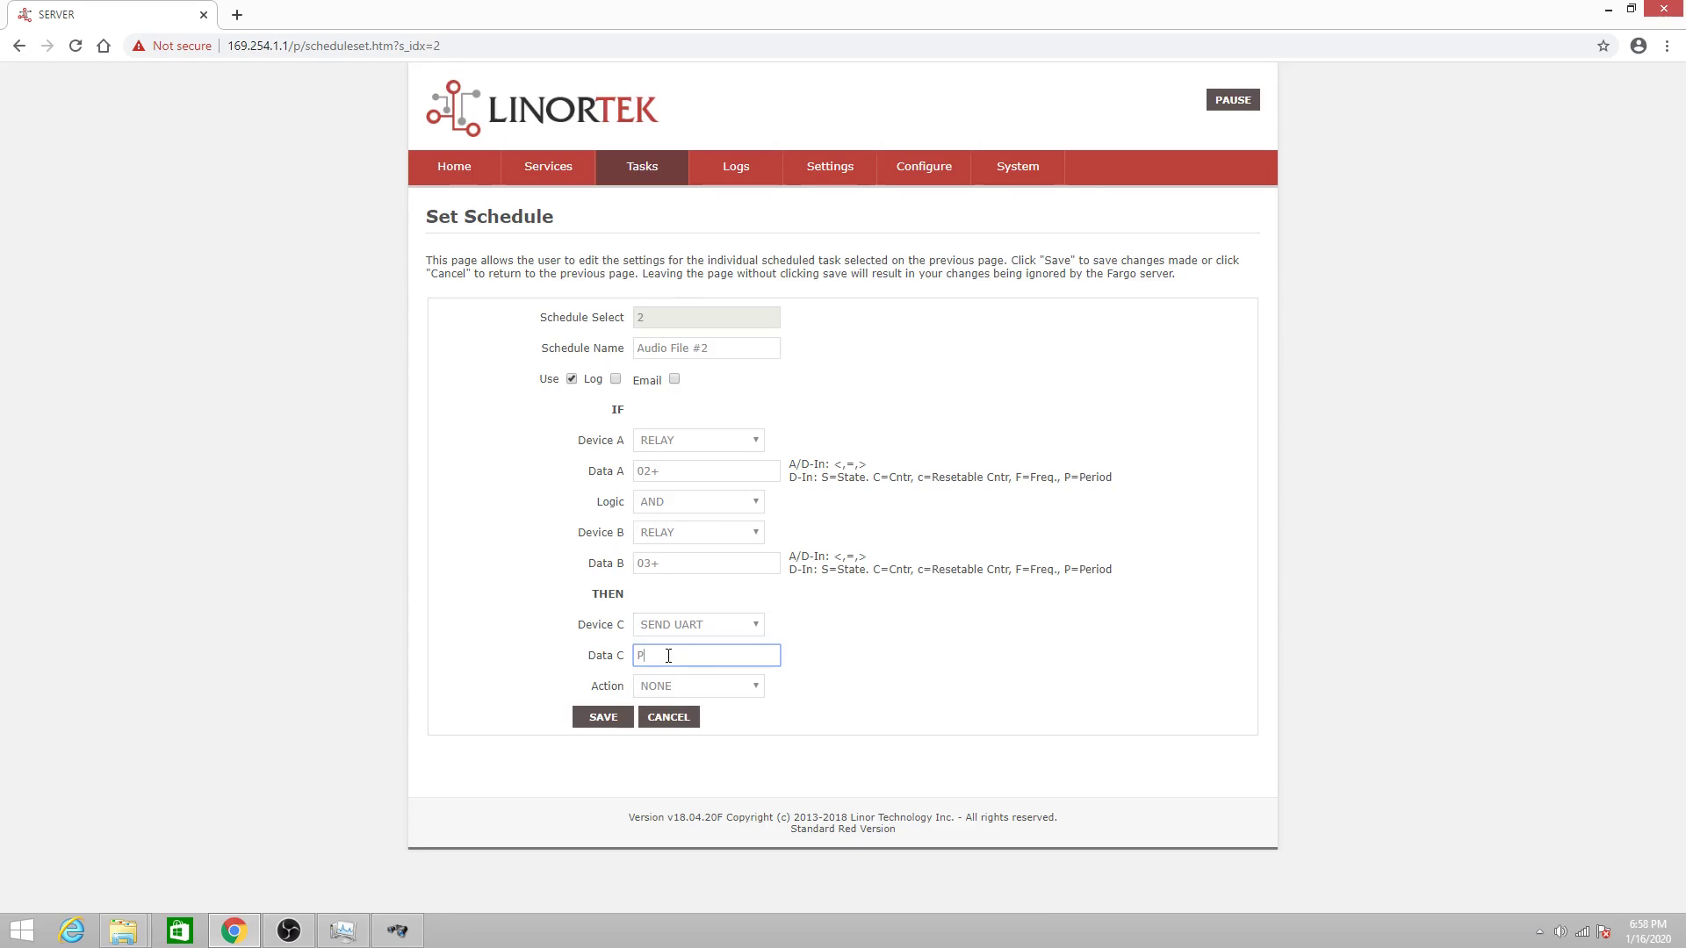
text(O)
text(BUZZER)
text(03)
text(S)
click(678, 687)
click(669, 722)
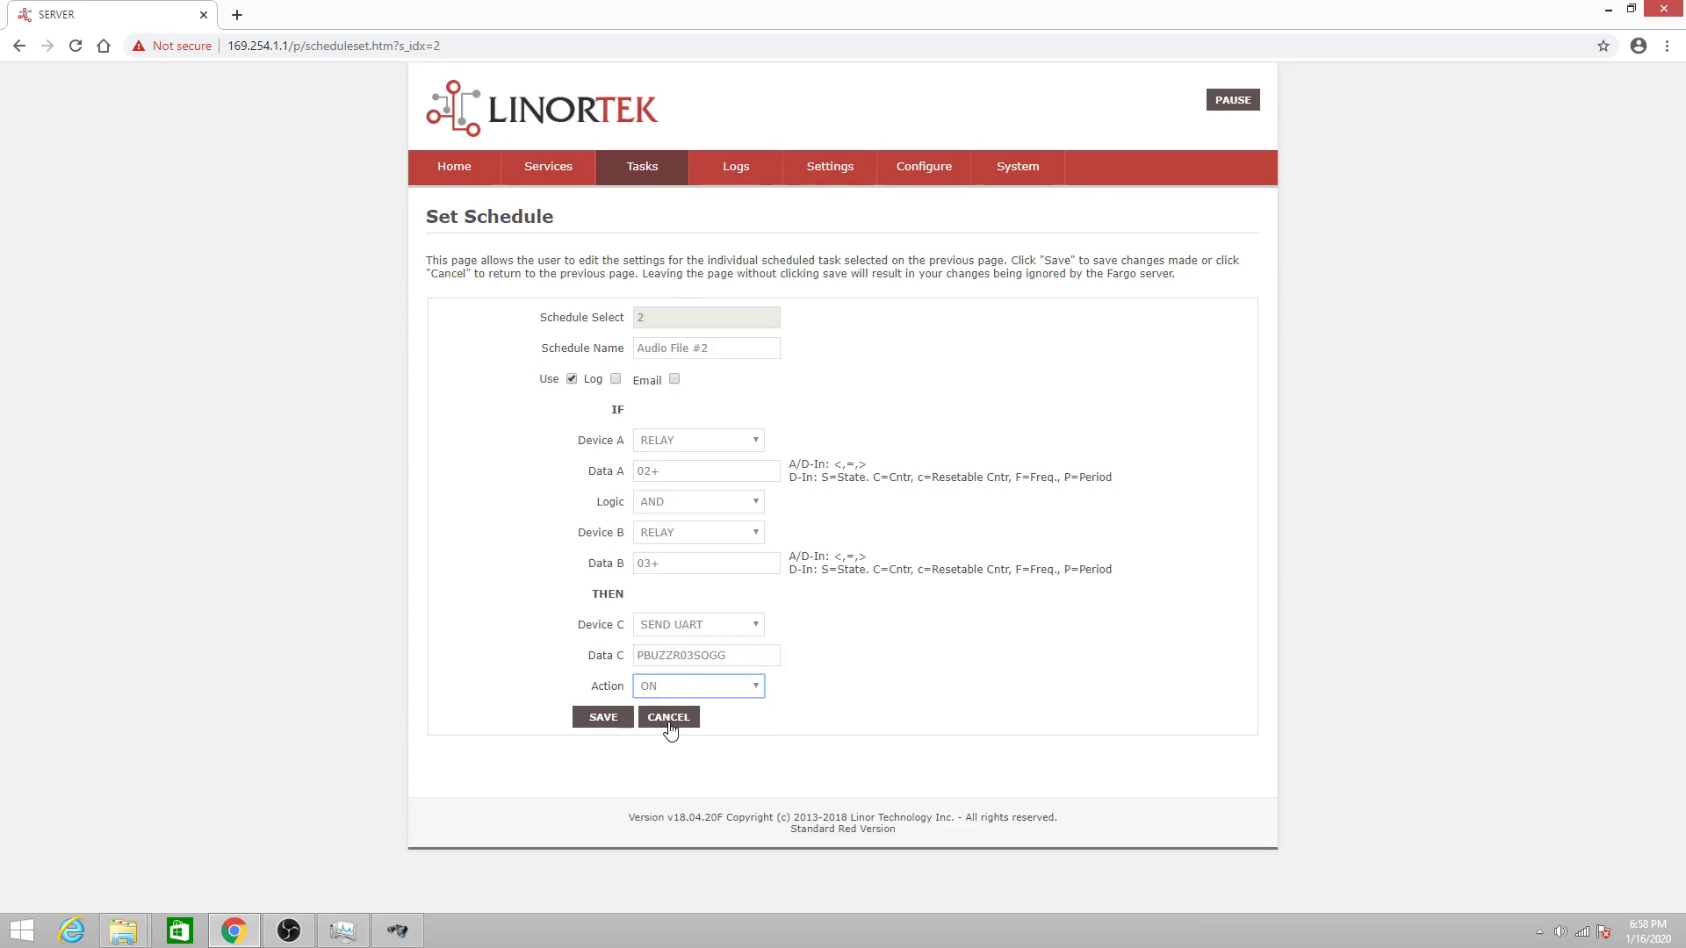
Step: Save Audio File #2 and switch relays 2 and 3 on to test it
click(604, 715)
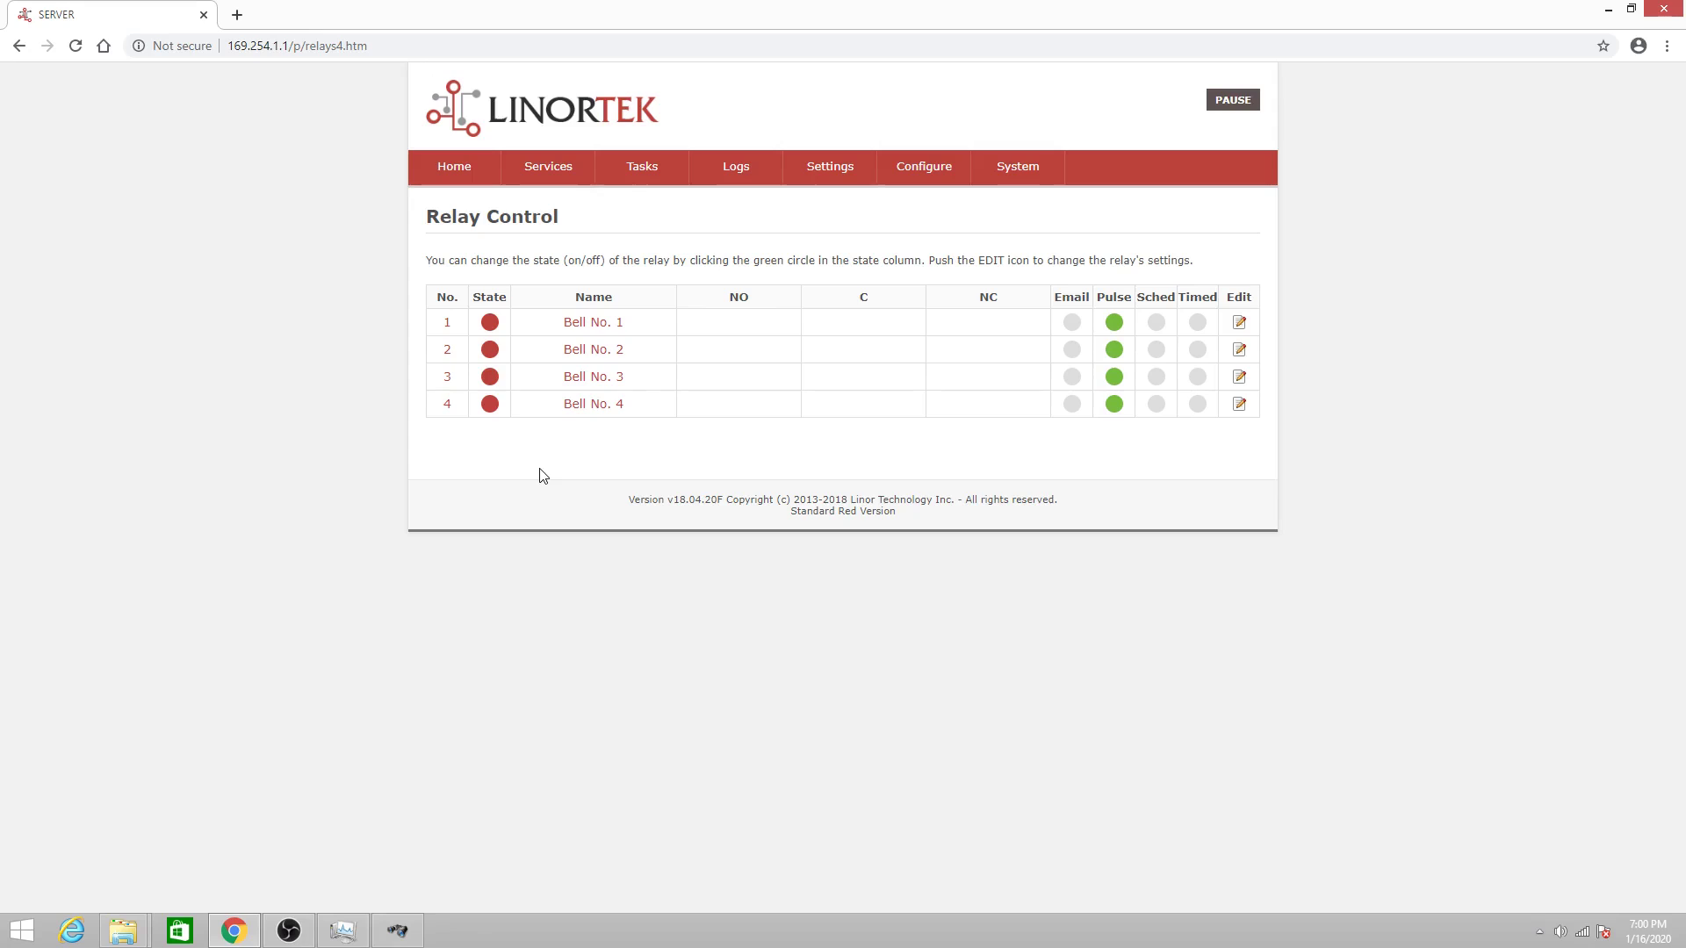
click(489, 350)
click(489, 377)
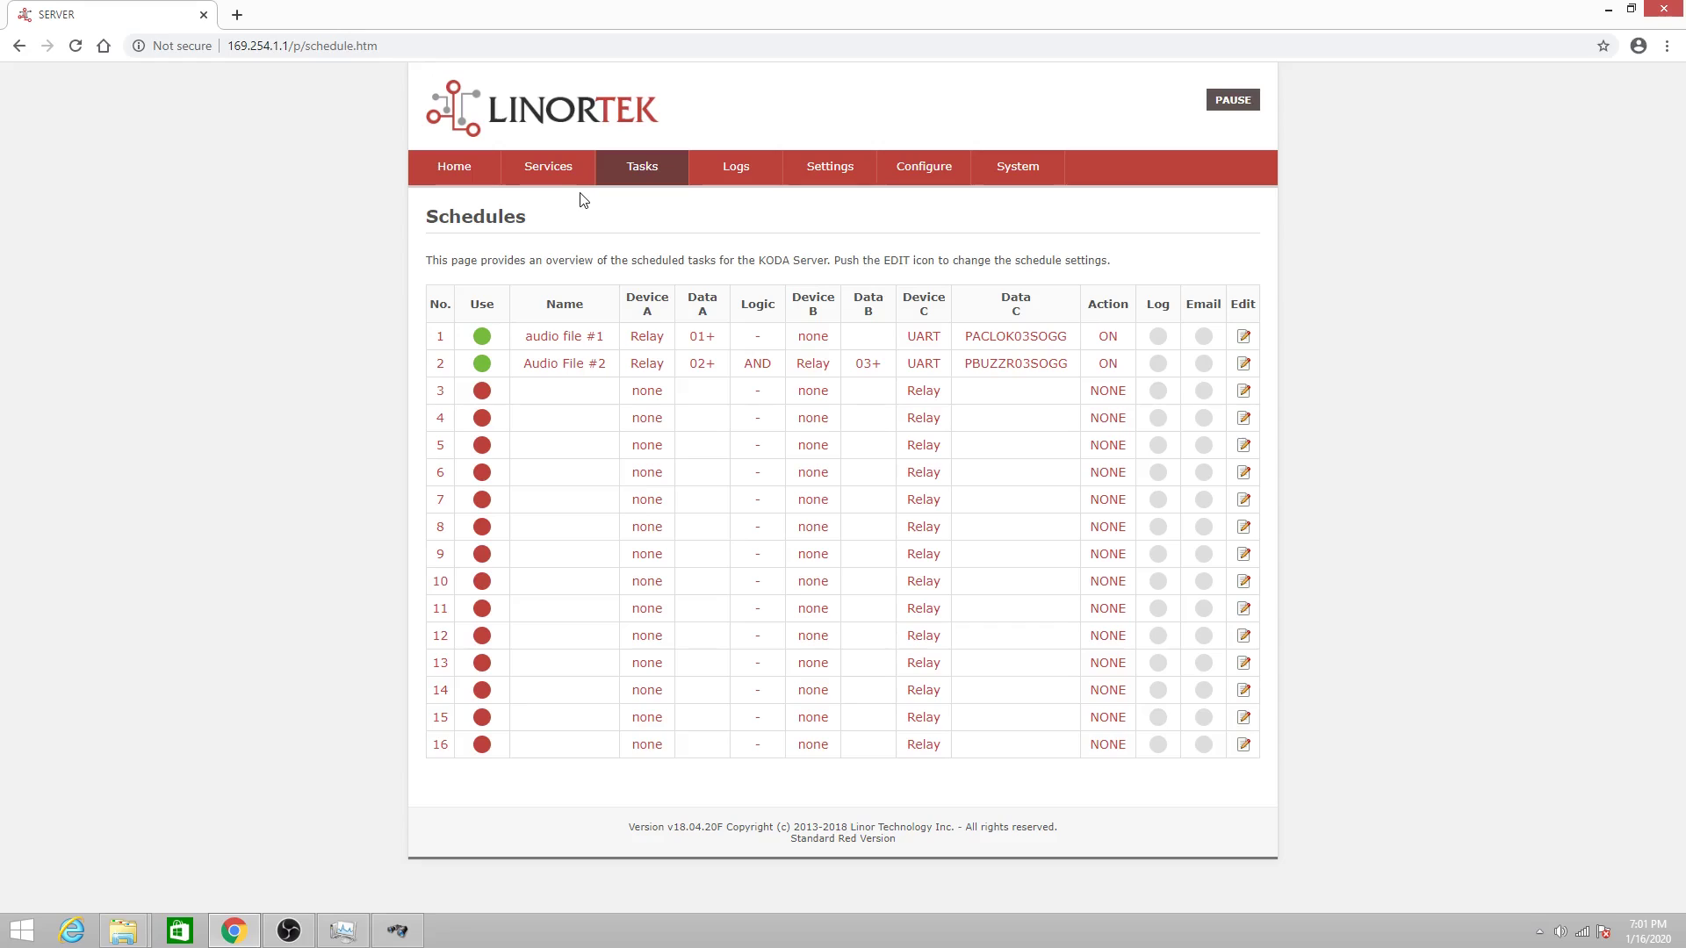
Step: Open Services > Bells and enter a bell named test at 12:00:00
mouse_move(551, 176)
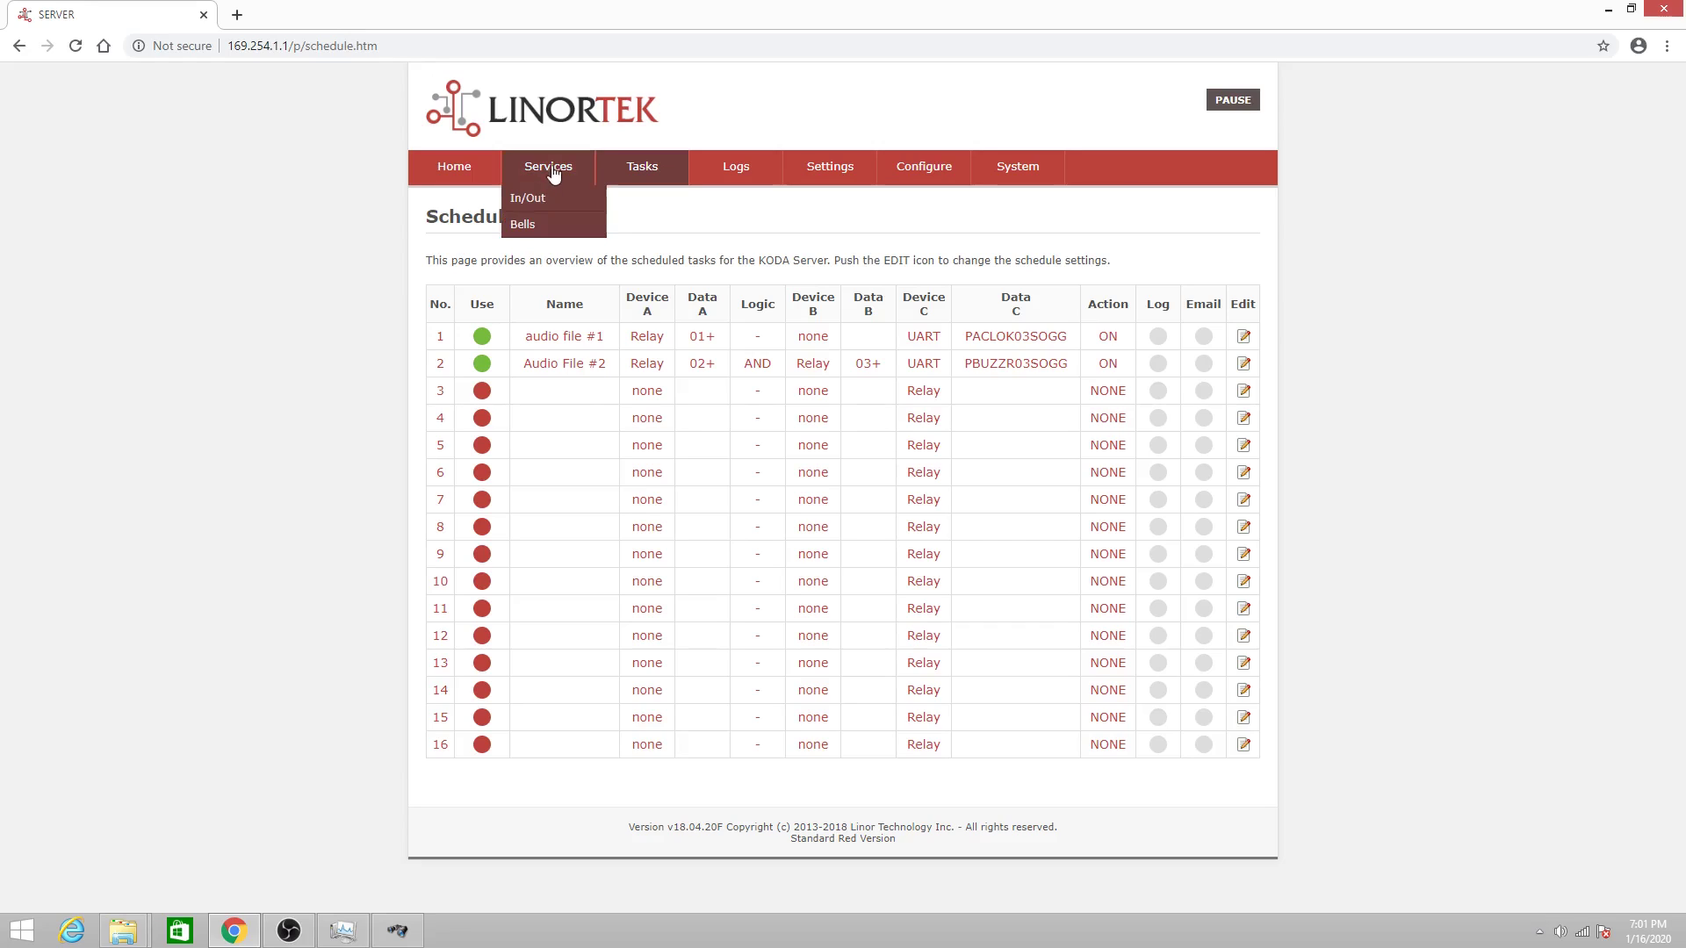
click(560, 229)
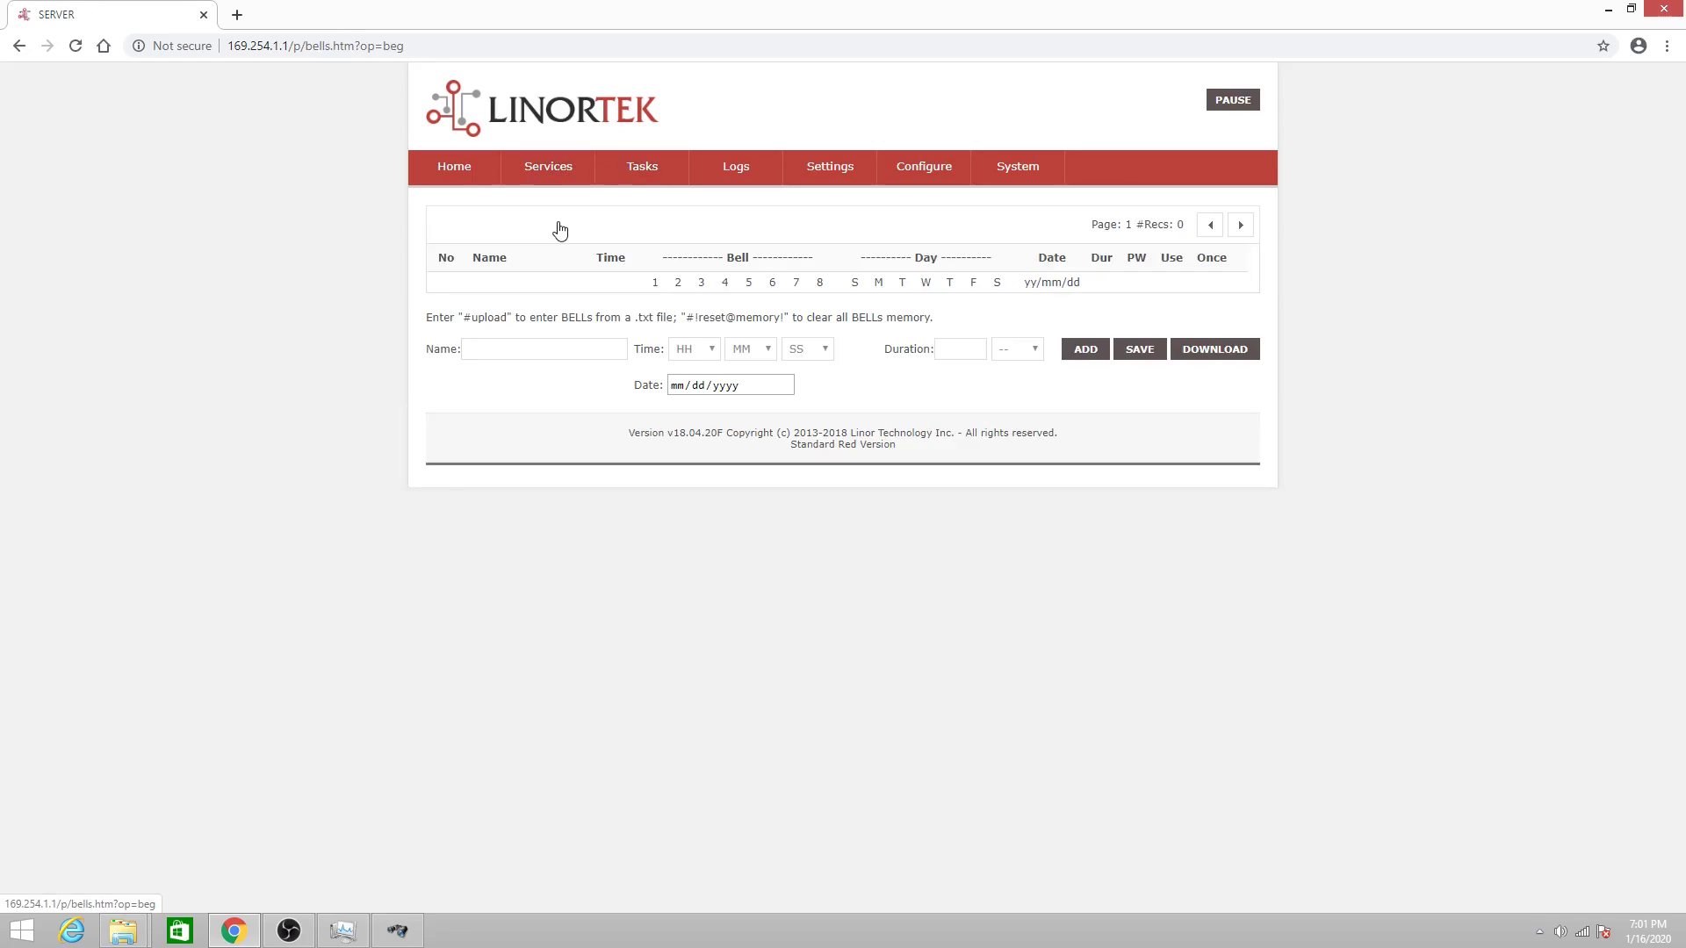
click(566, 354)
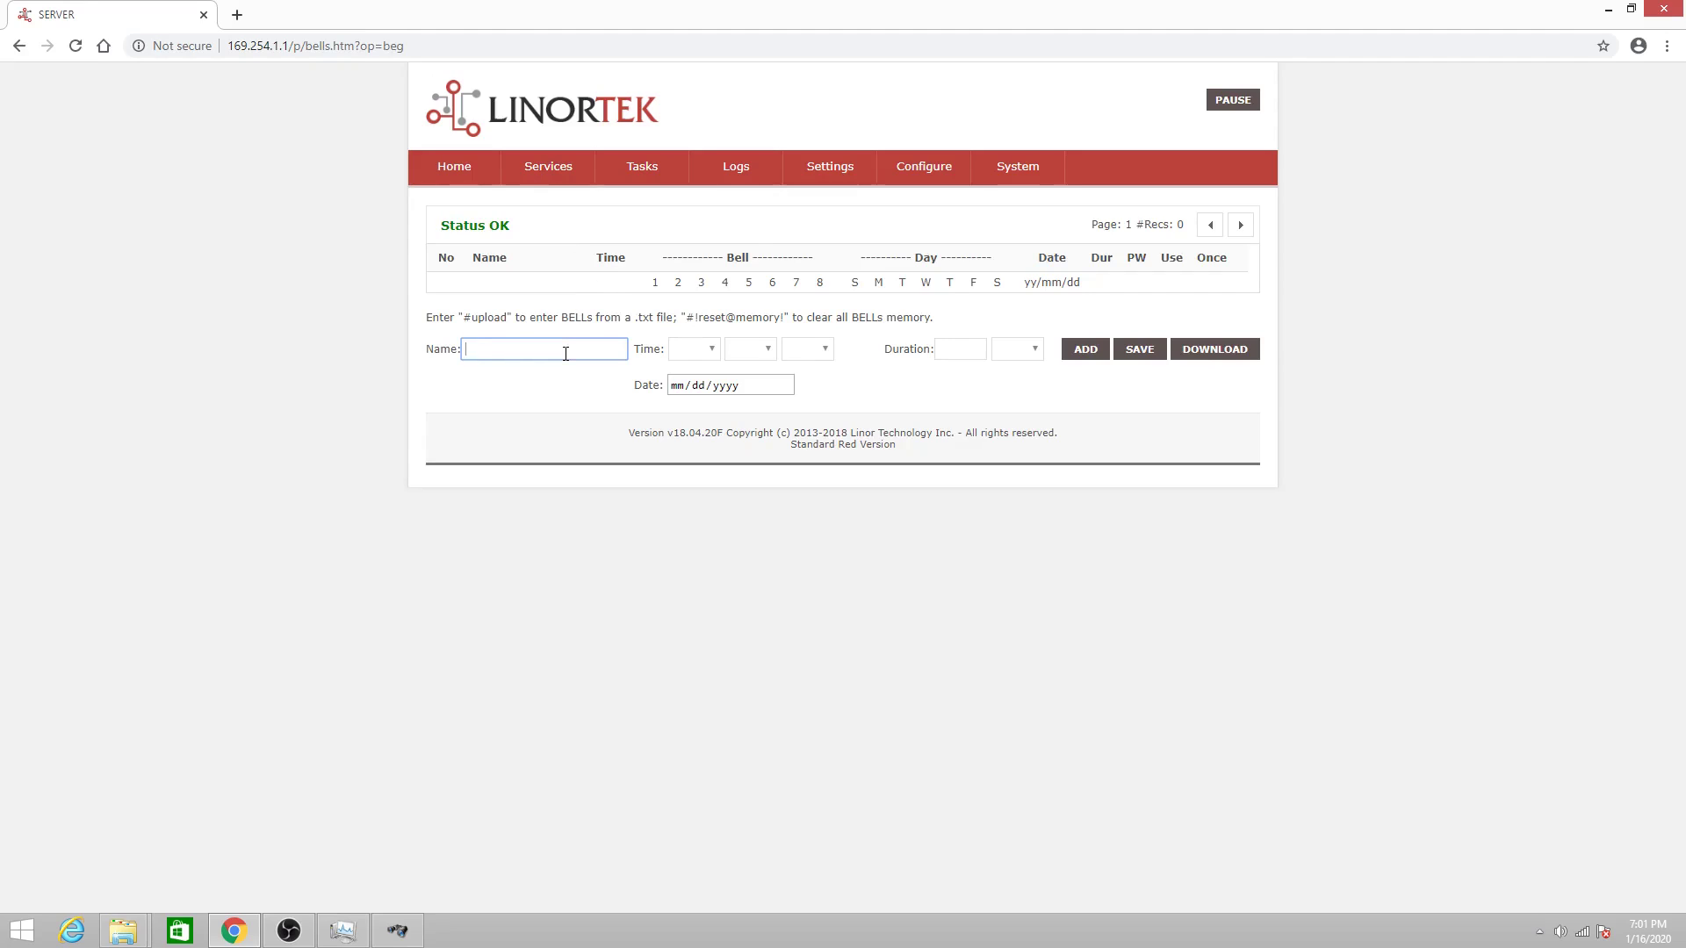
text(test)
click(693, 350)
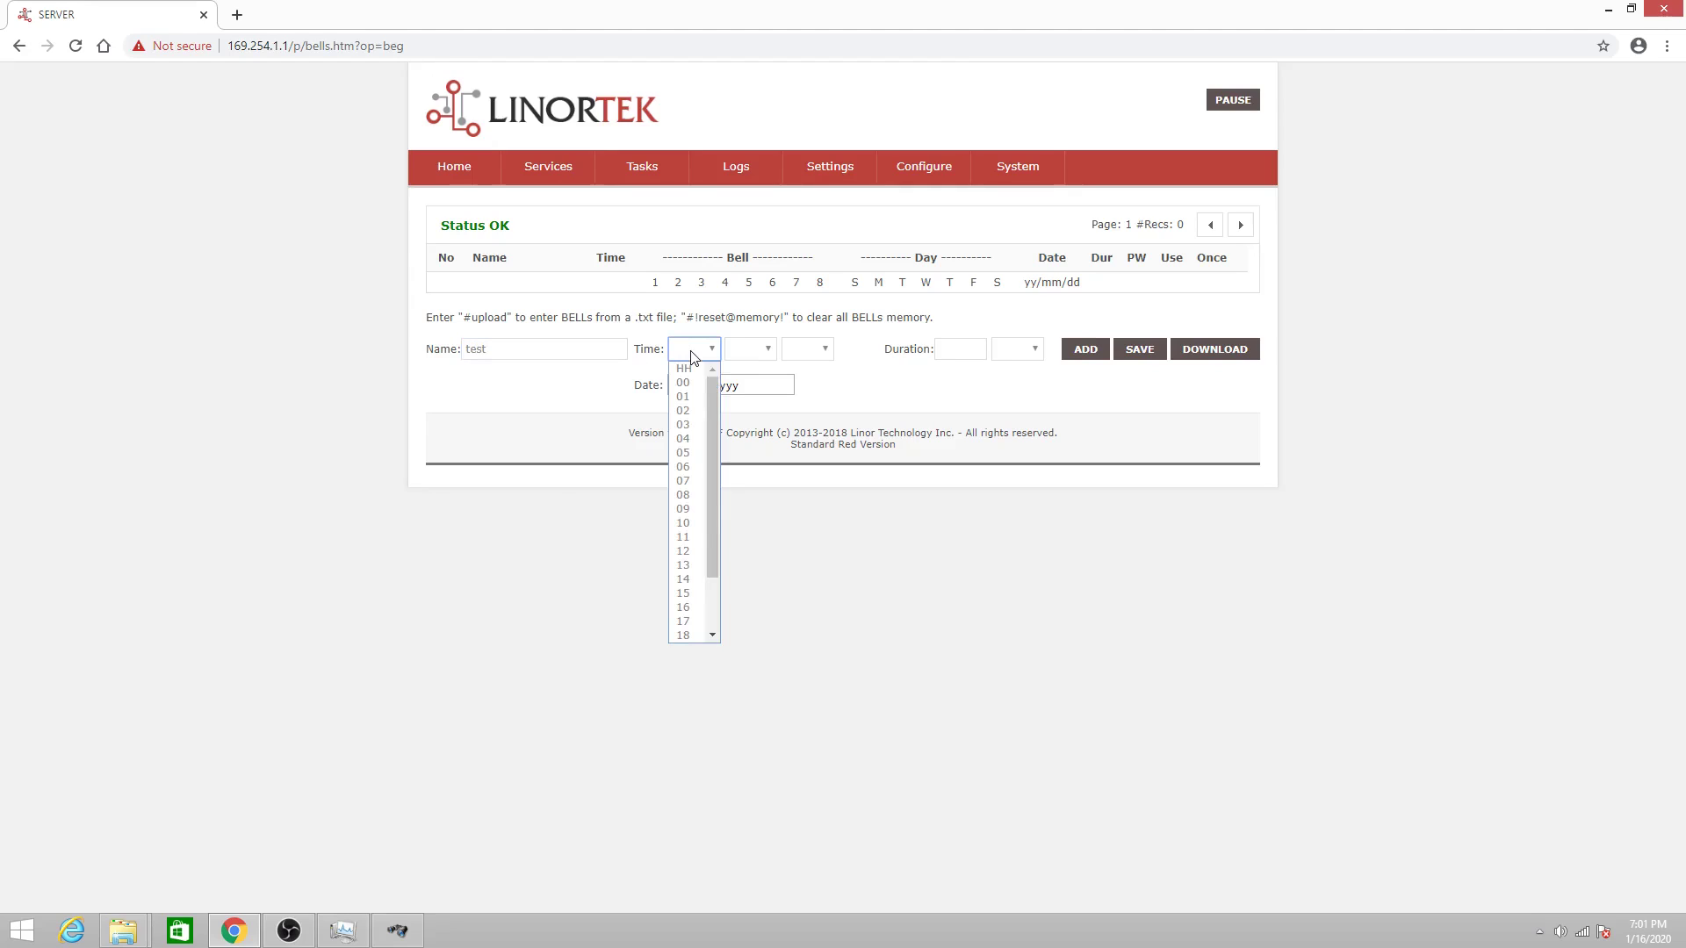
click(683, 552)
click(737, 350)
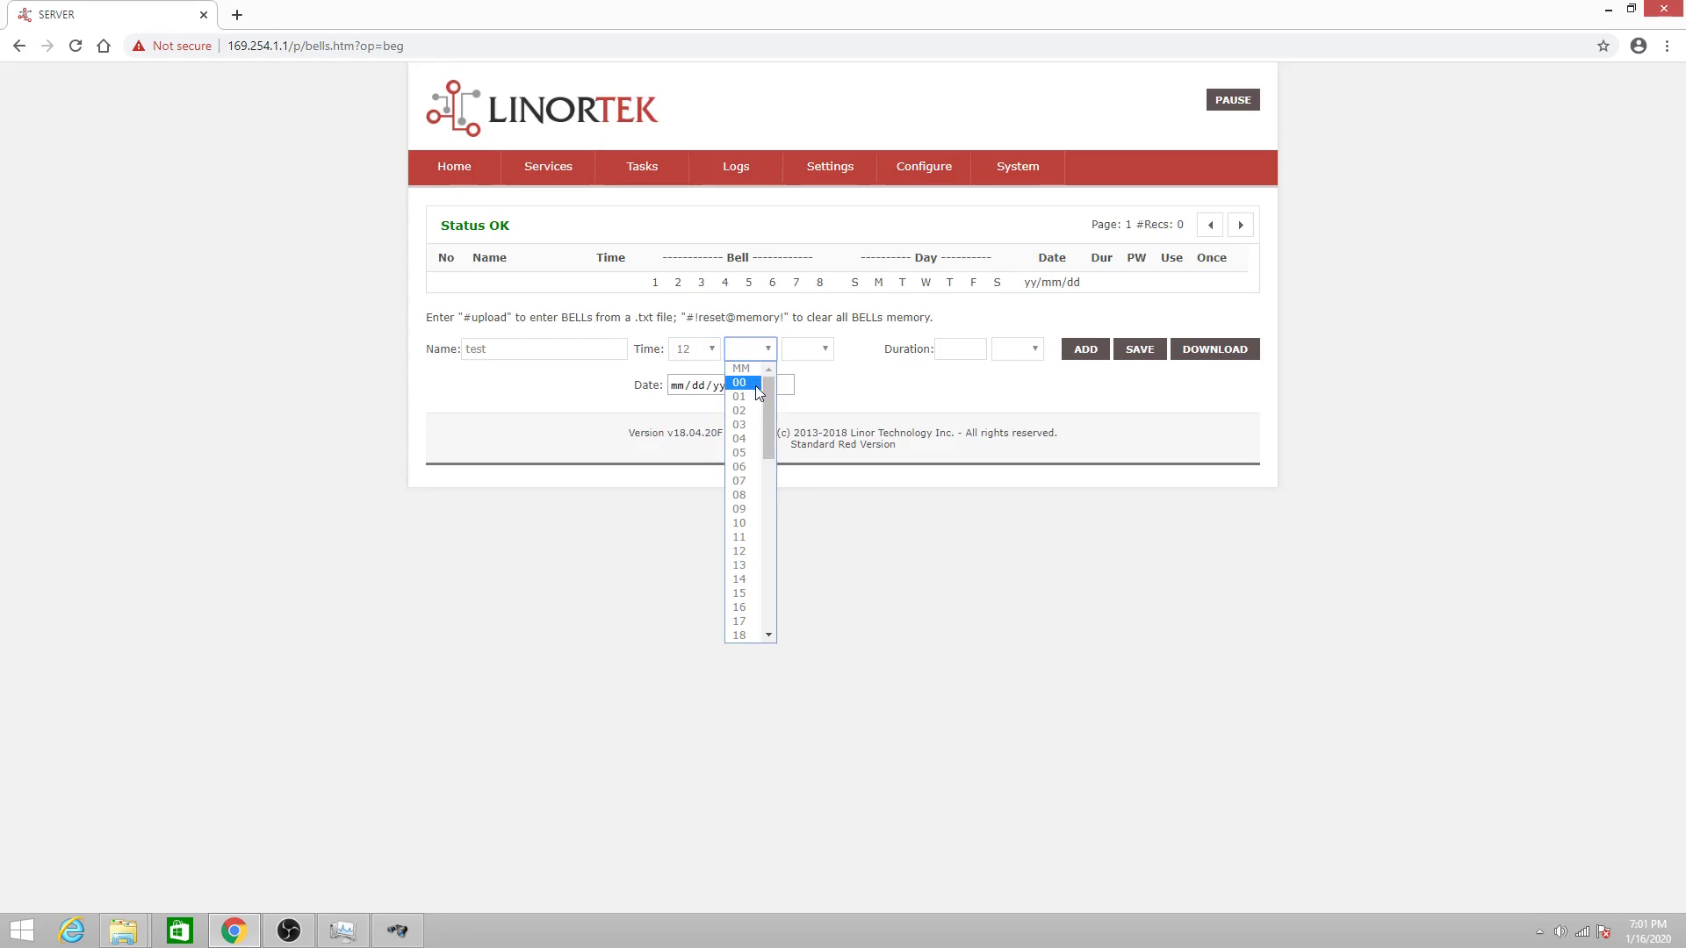
click(756, 383)
click(805, 355)
click(809, 384)
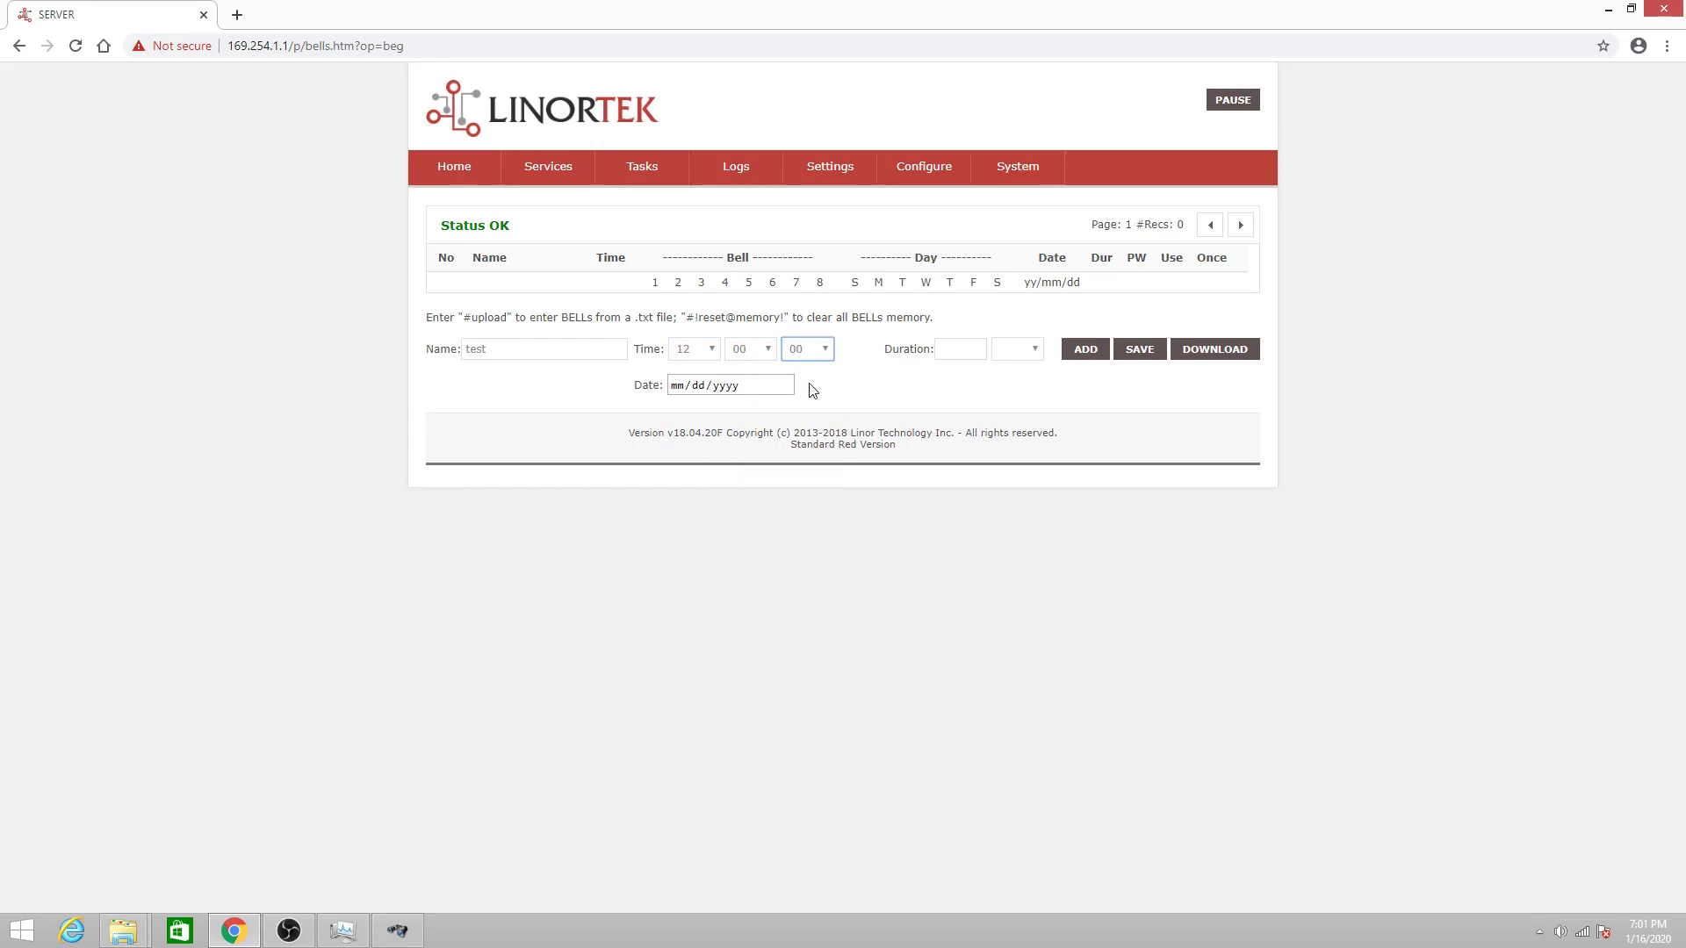
Step: Give the test bell a 3 Sec duration, add it, and turn off bell 2
click(955, 354)
click(1014, 350)
click(1014, 397)
click(1095, 360)
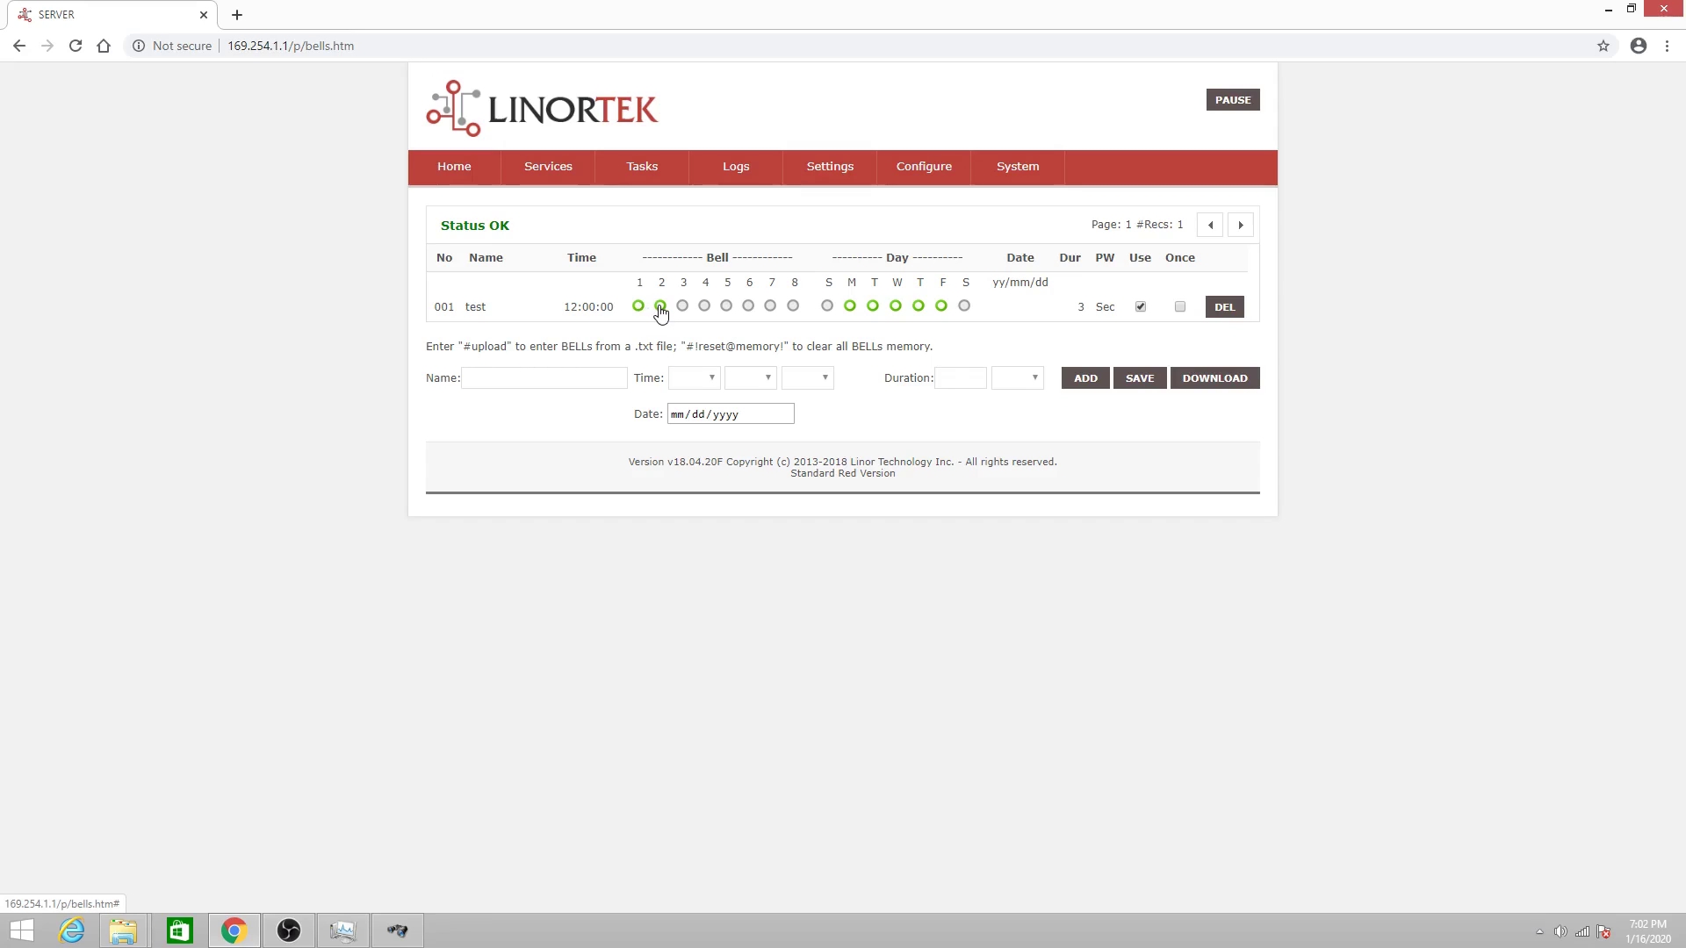
click(662, 309)
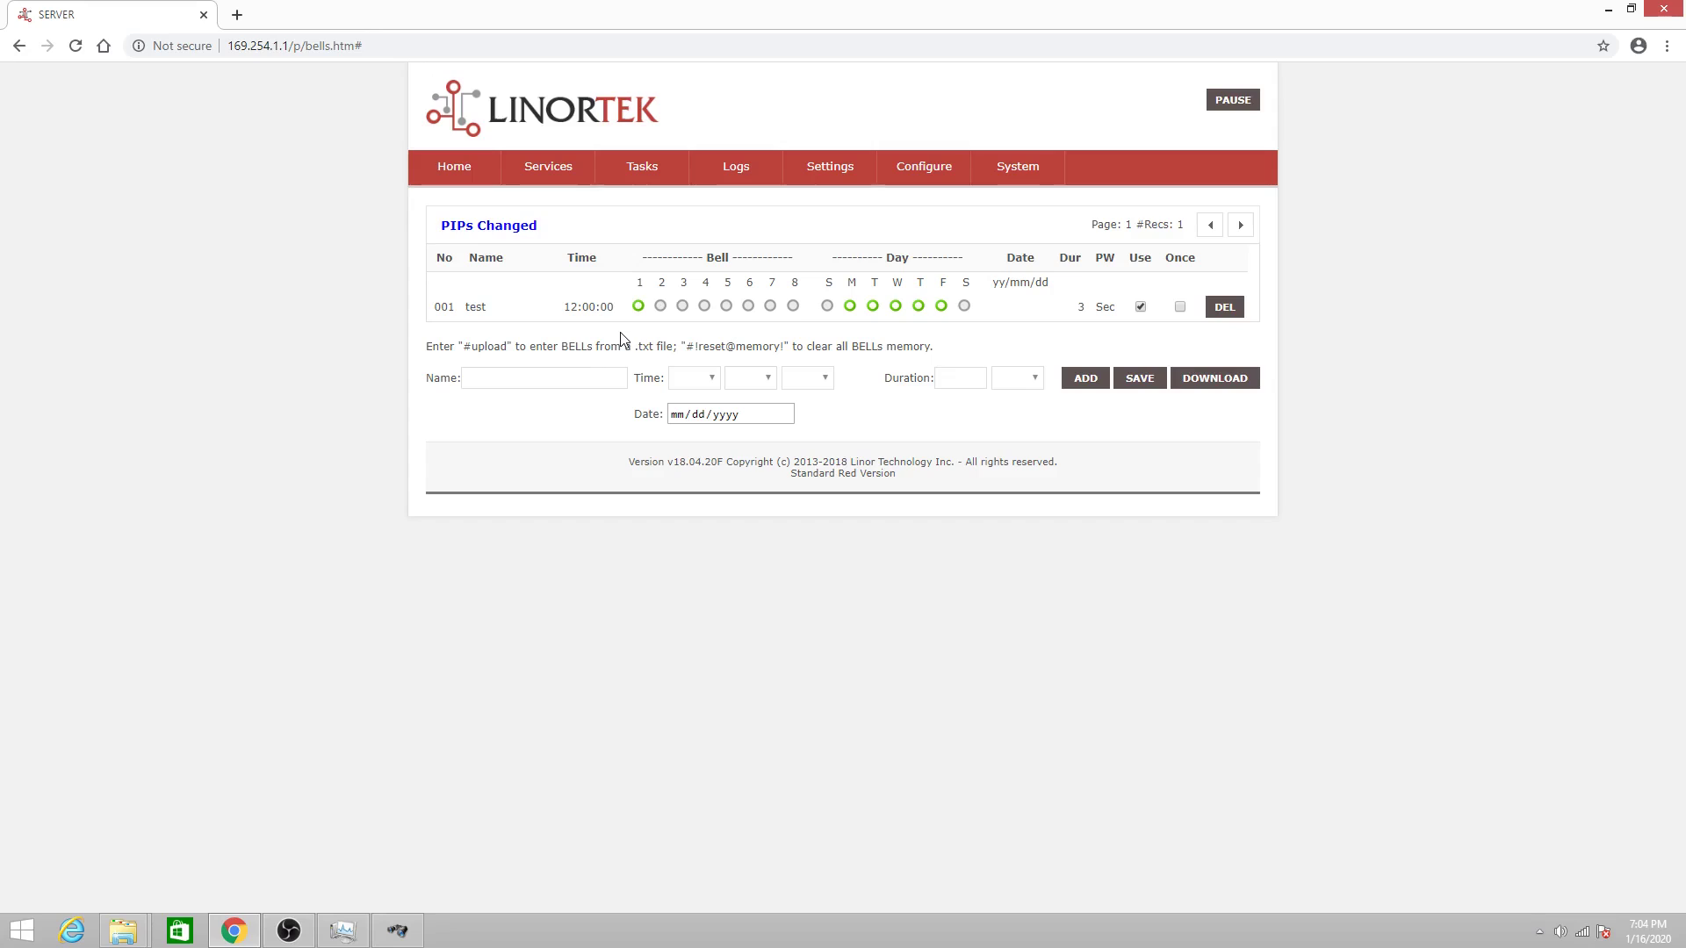
Step: Enter a bell named test 2 with time 13:00:00
click(516, 387)
text(test 2)
click(698, 380)
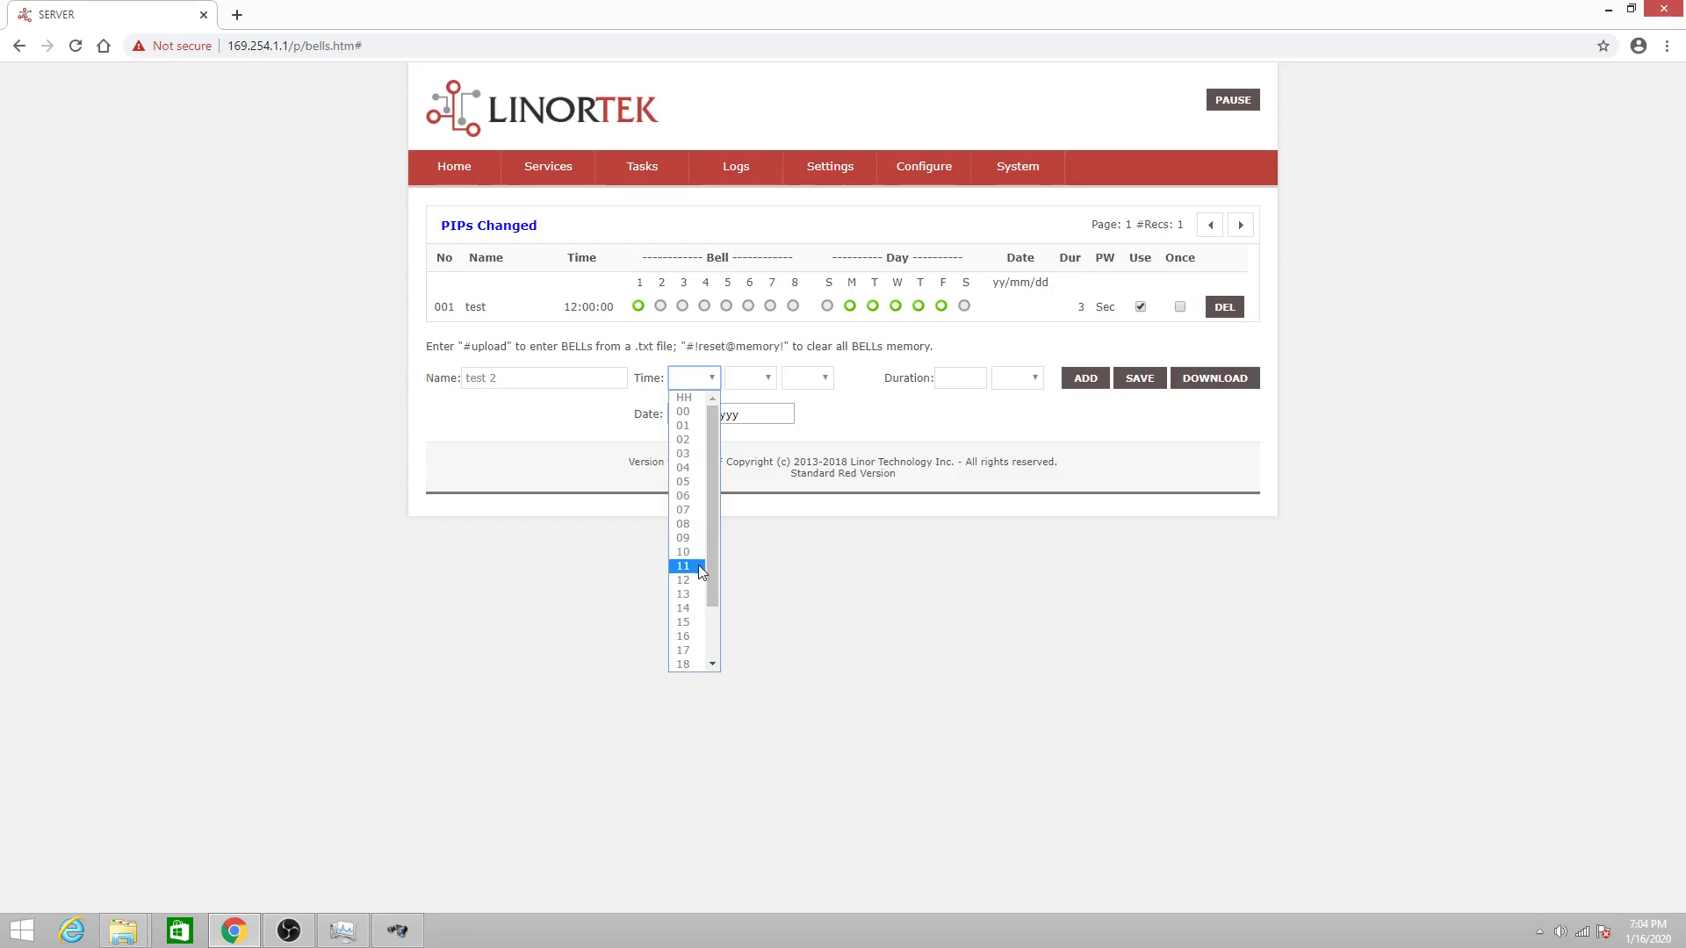
scroll(701, 572, down, 1)
click(677, 532)
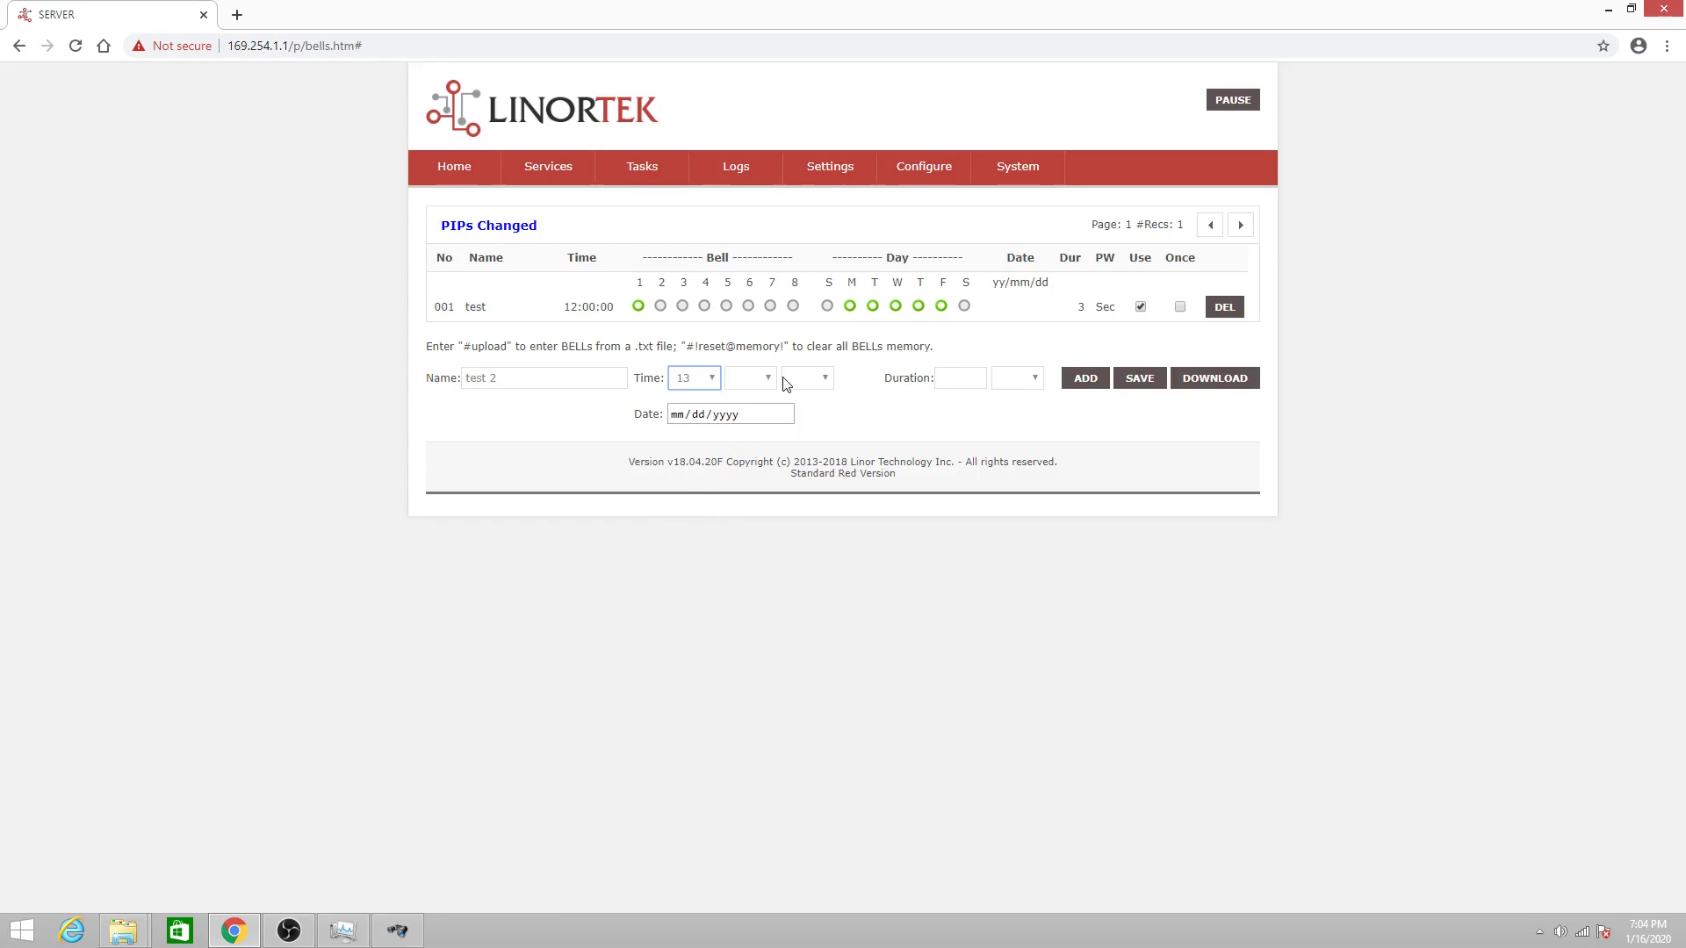
click(757, 379)
click(742, 411)
click(831, 383)
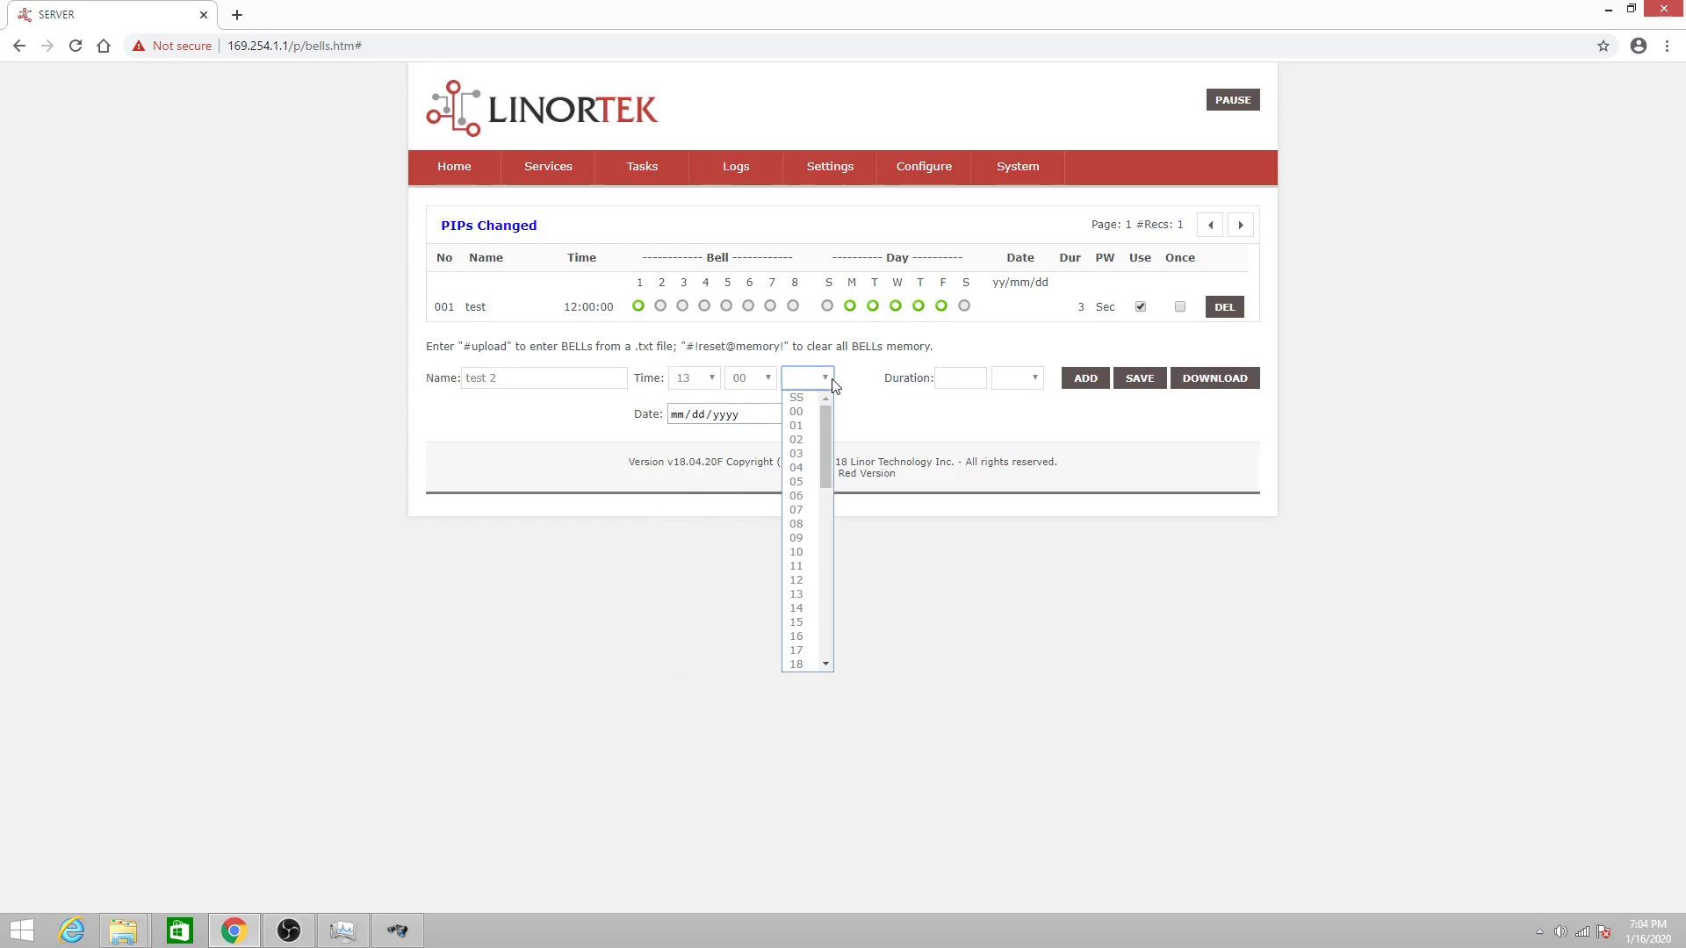
click(797, 412)
Step: Set the test 2 duration to 3 Sec and add the bell
click(958, 378)
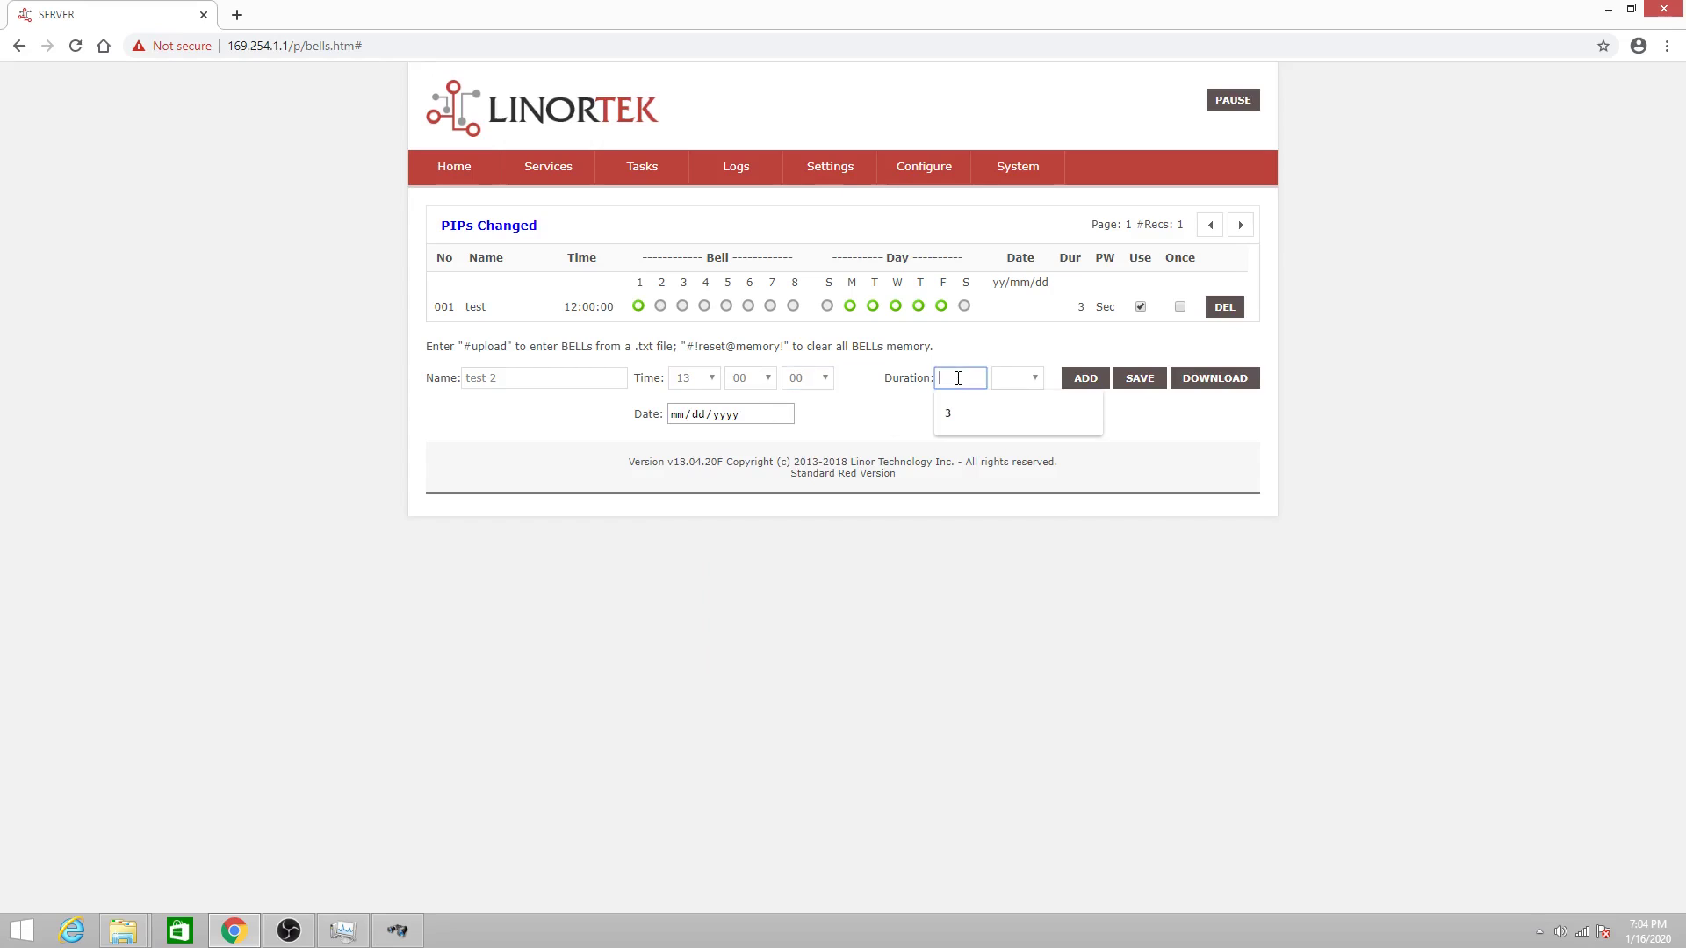
click(954, 413)
click(1002, 380)
click(1007, 425)
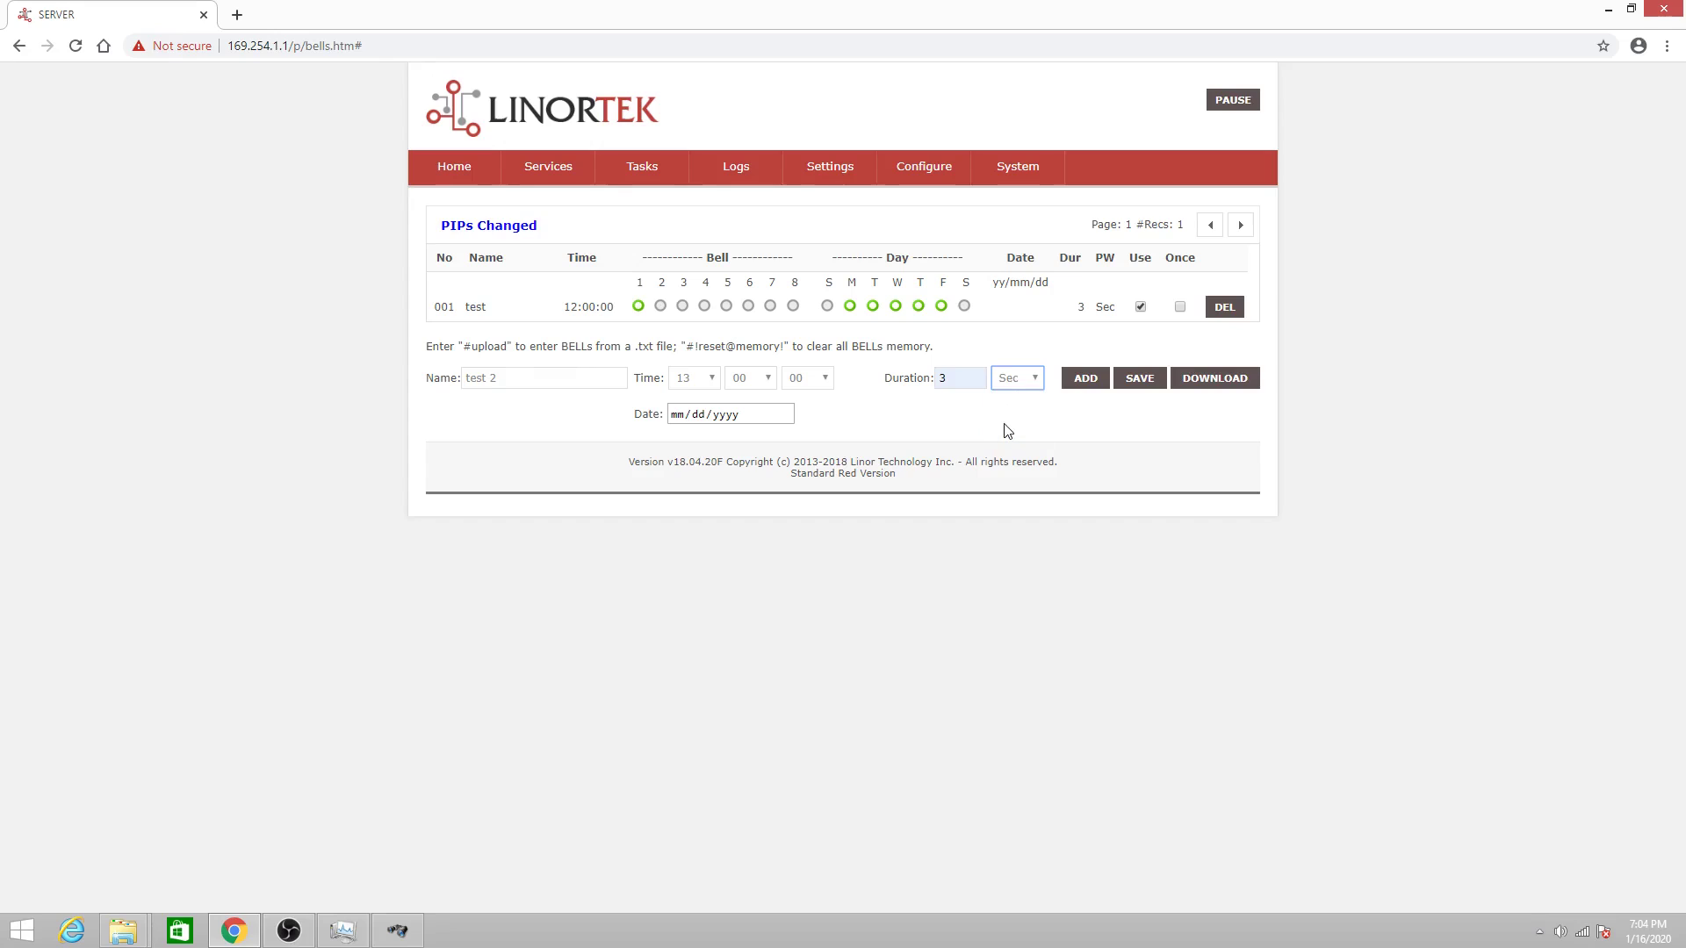
click(1086, 379)
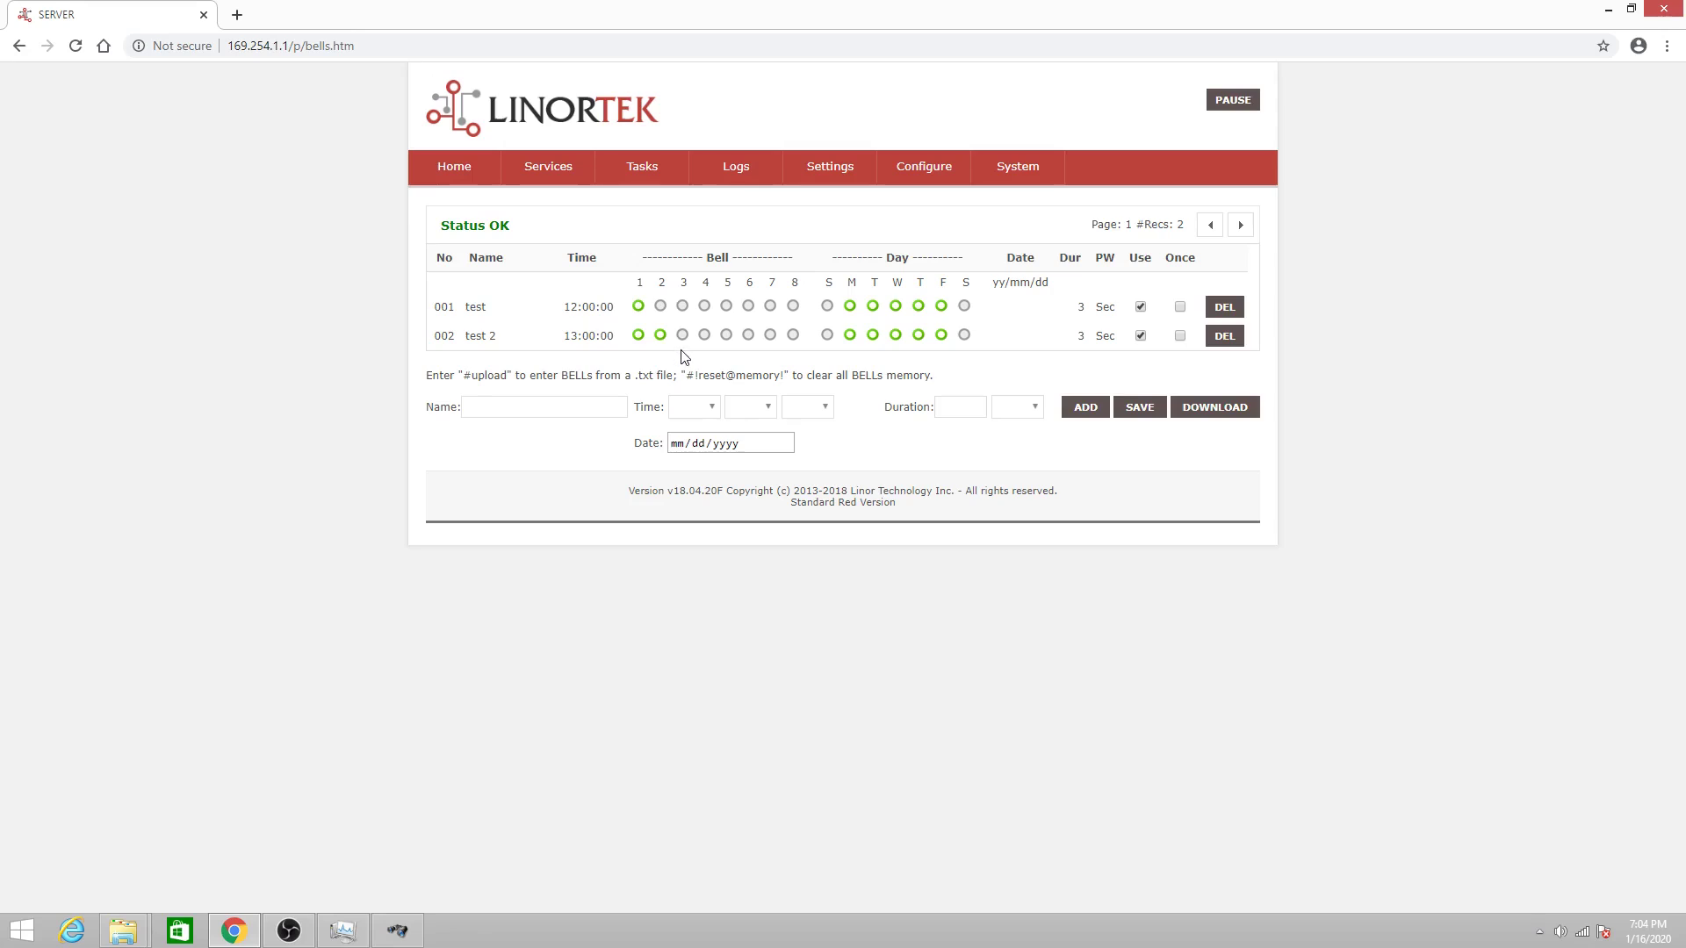
Step: Switch row 002 'test 2' from bell 1 to bell 3, add Saturday, and clear Once
click(638, 335)
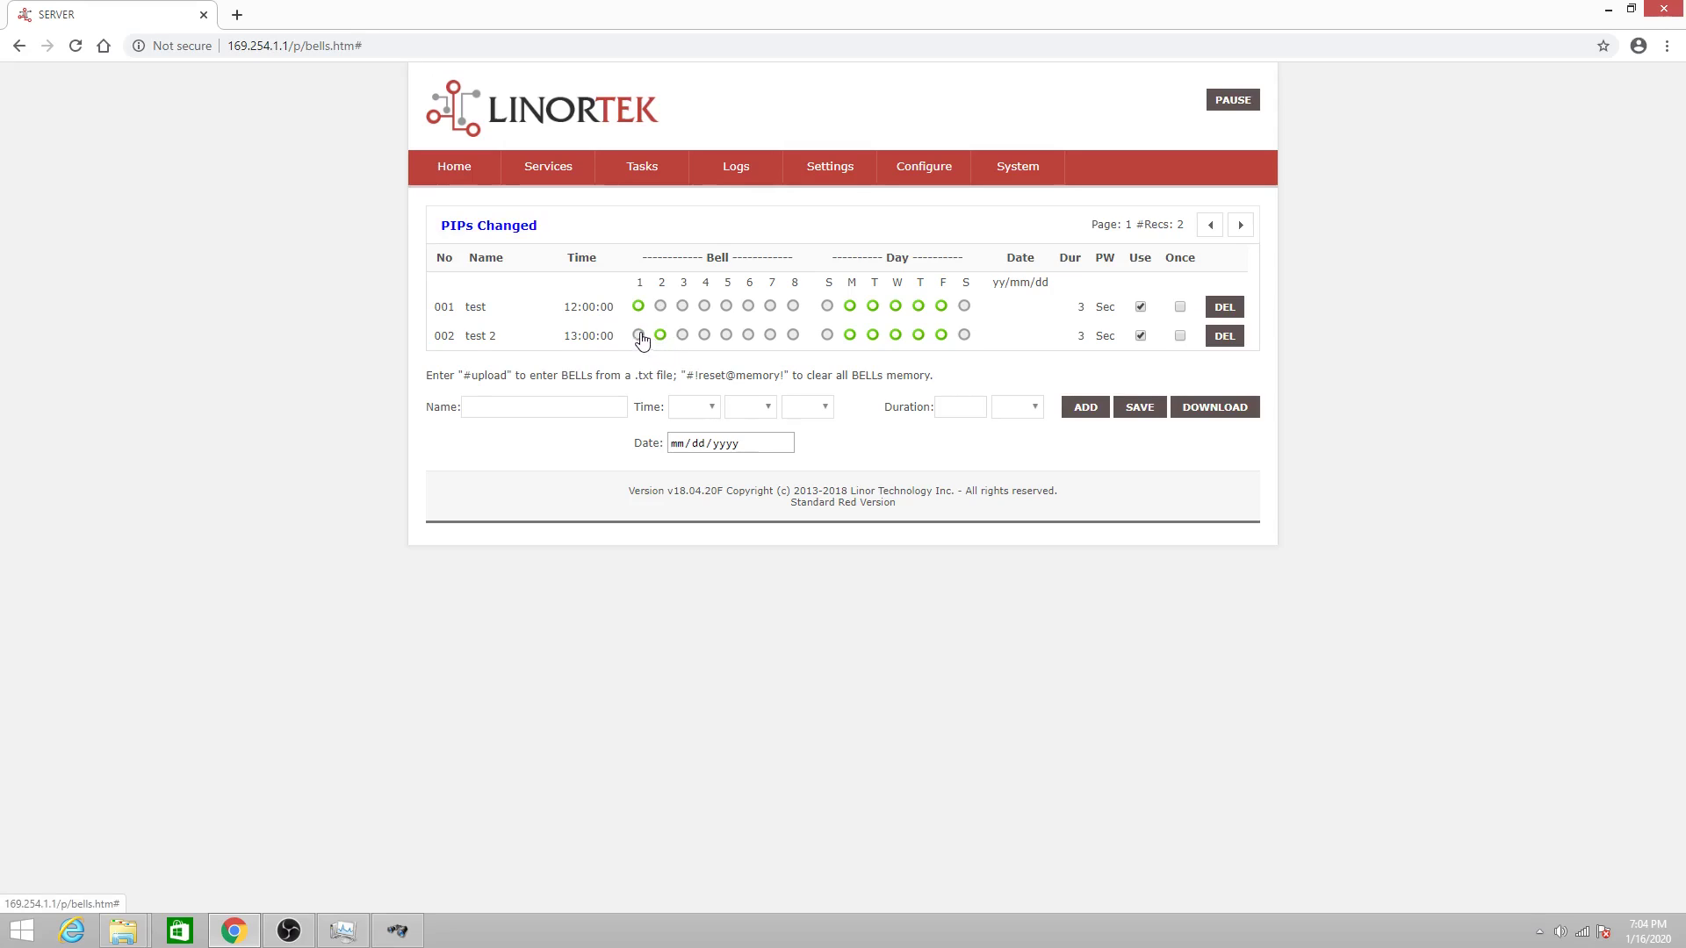
click(683, 335)
click(964, 335)
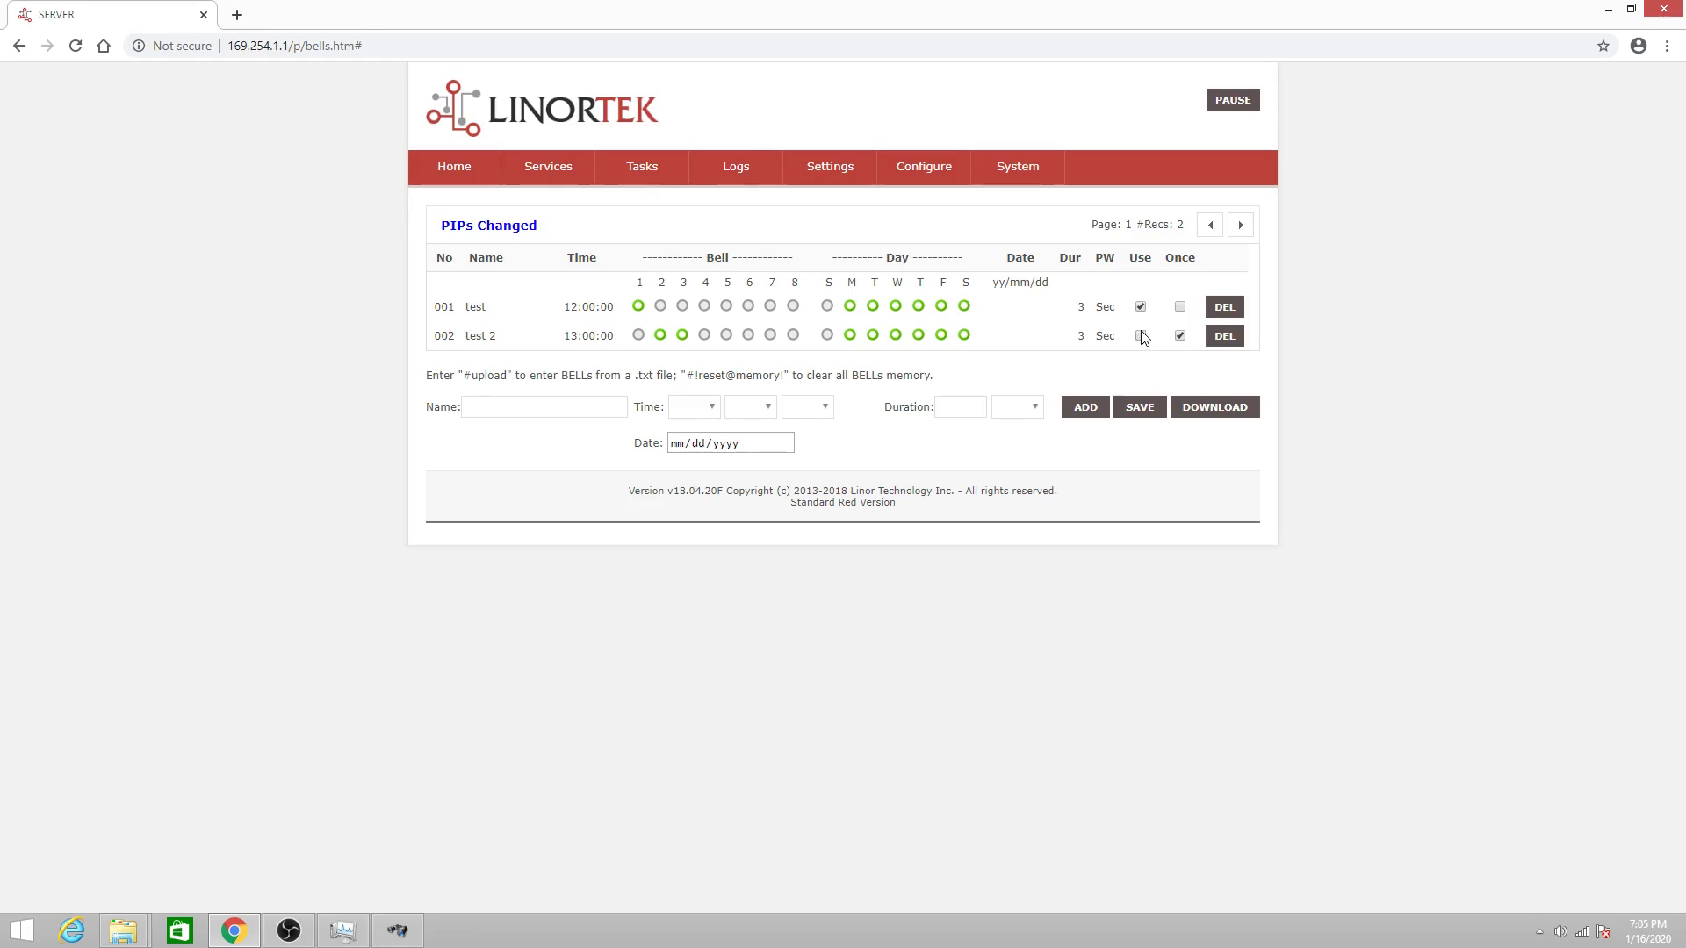
click(1180, 336)
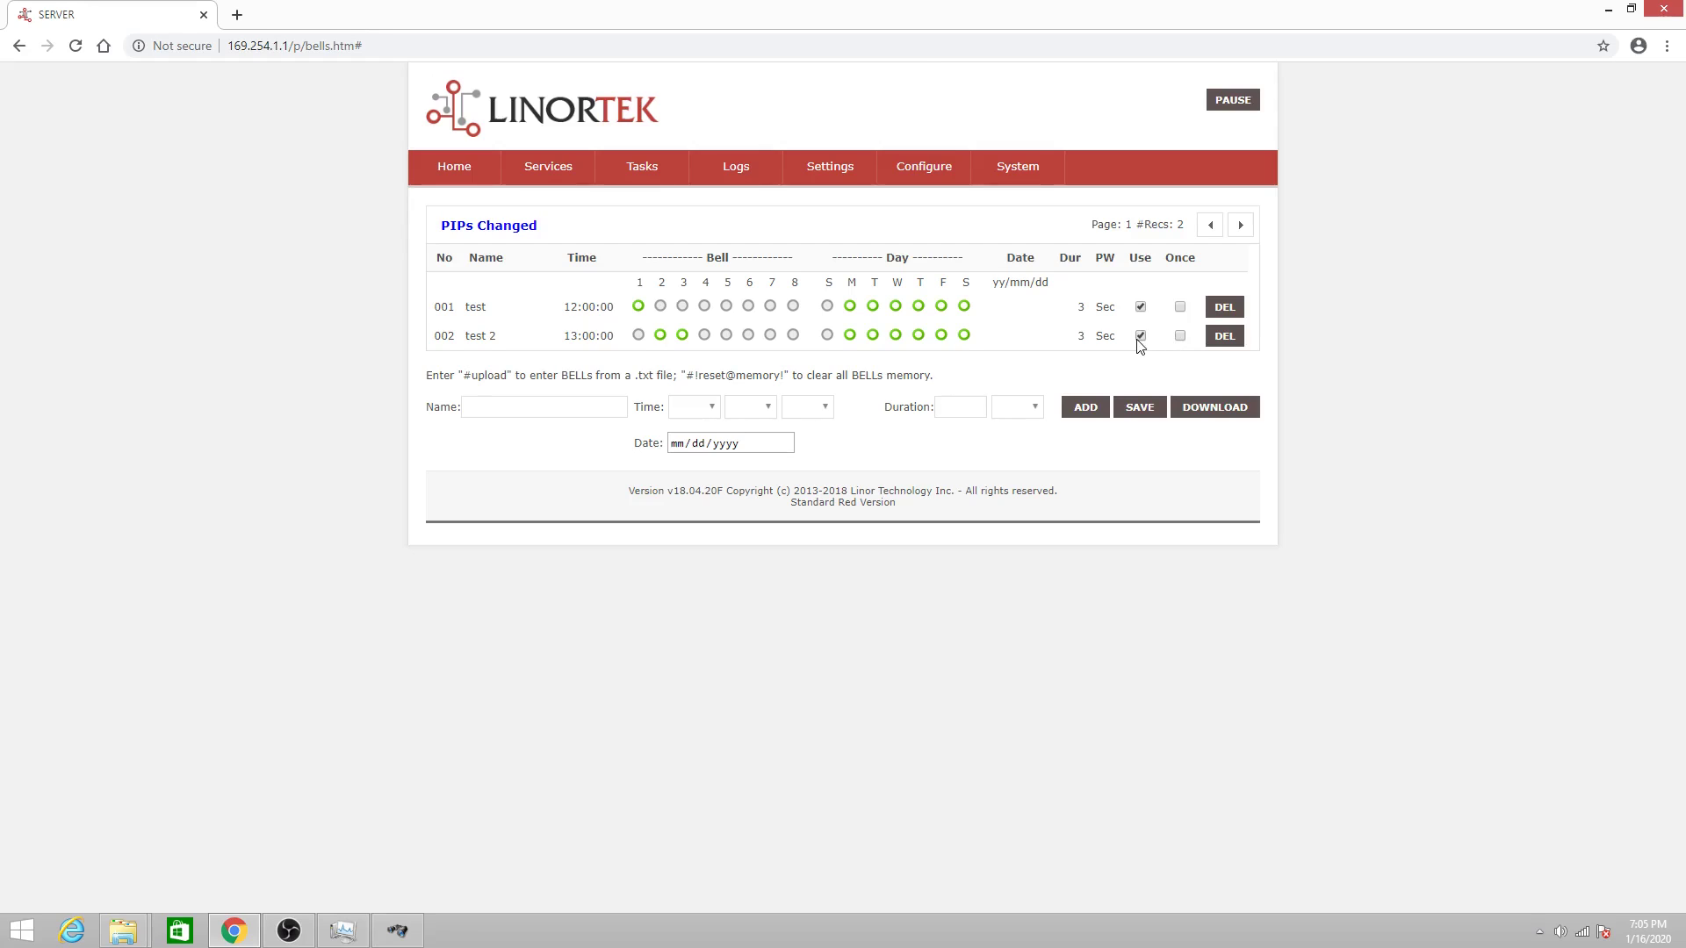